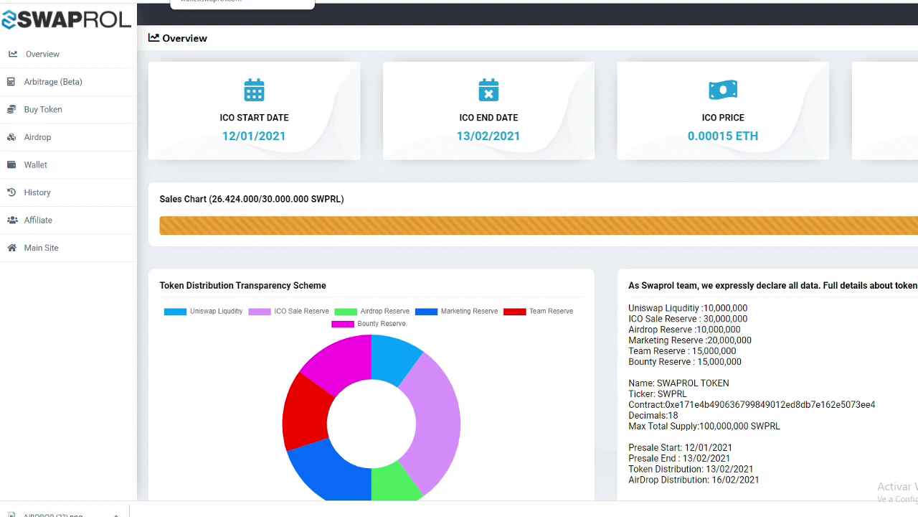
- Go from Swaprol's Login page to the Sign Up registration form
scroll(714, 446, "down", 1)
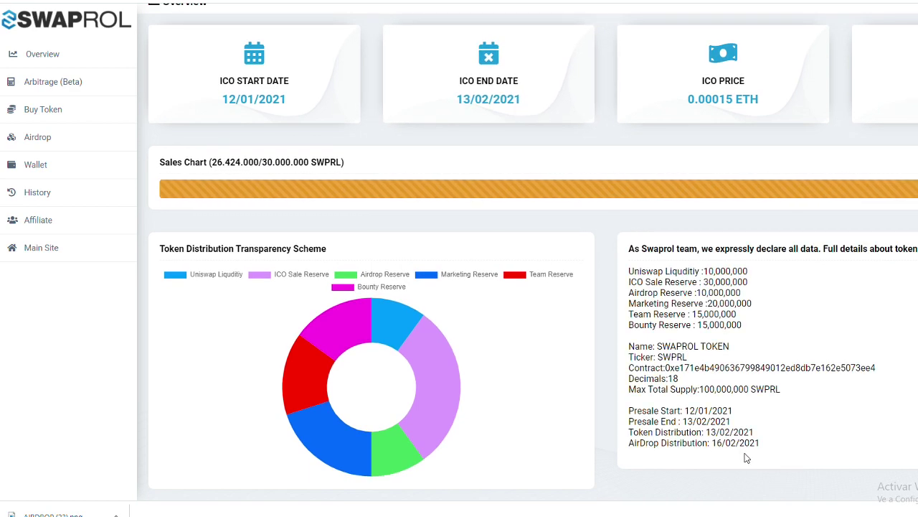
scroll(734, 446, "up", 1)
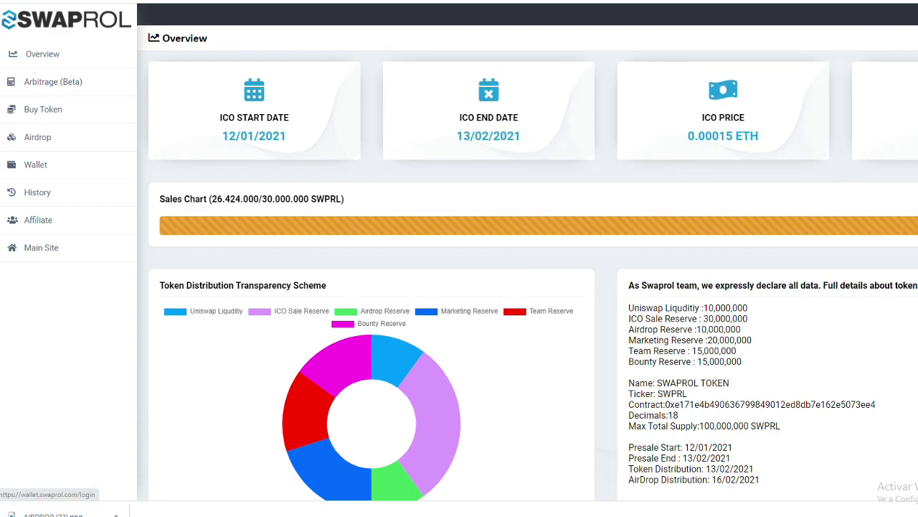
left_click(43, 54)
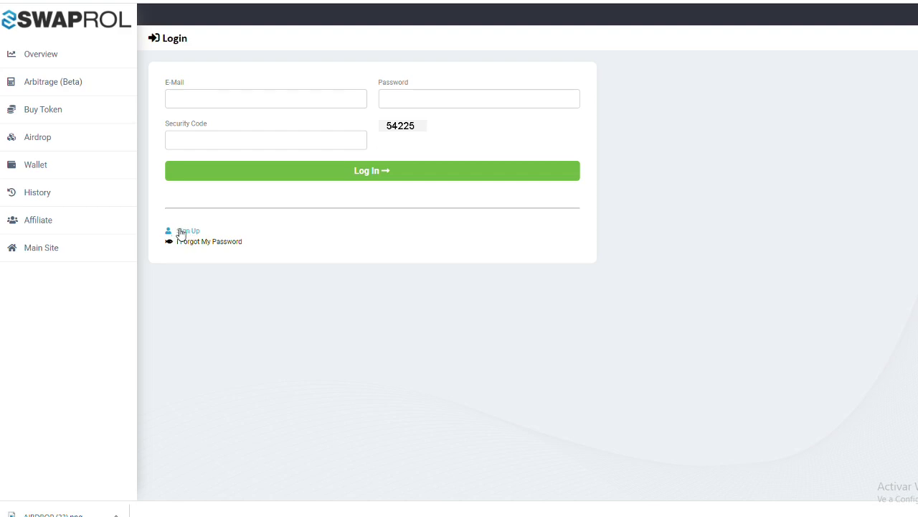
left_click(188, 231)
- Fill in name, surname, e-mail, password and security code, and submit the sign-up
left_click(191, 103)
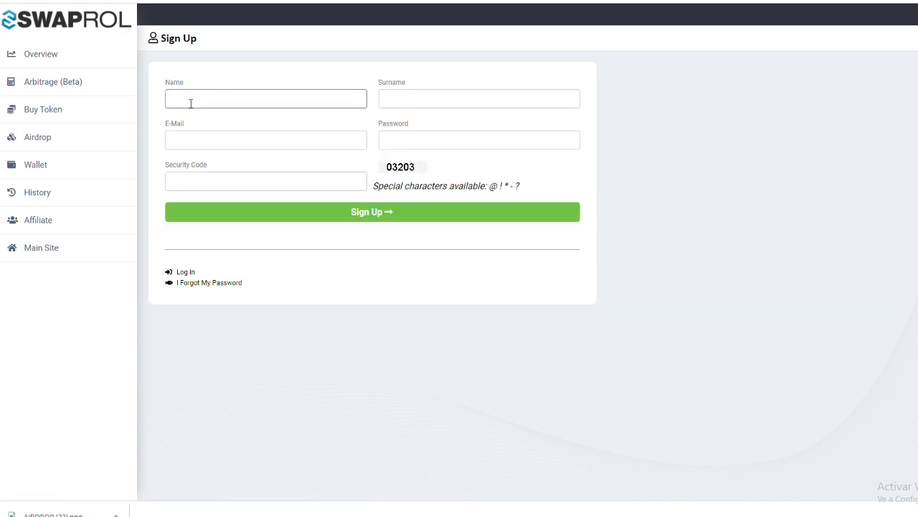
left_click(193, 129)
left_click(228, 139)
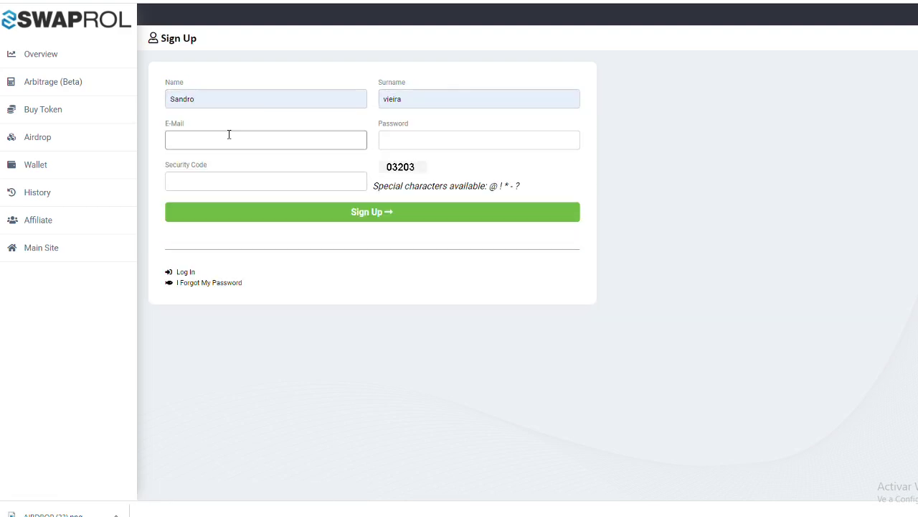
key("ctrl+v")
left_click(438, 140)
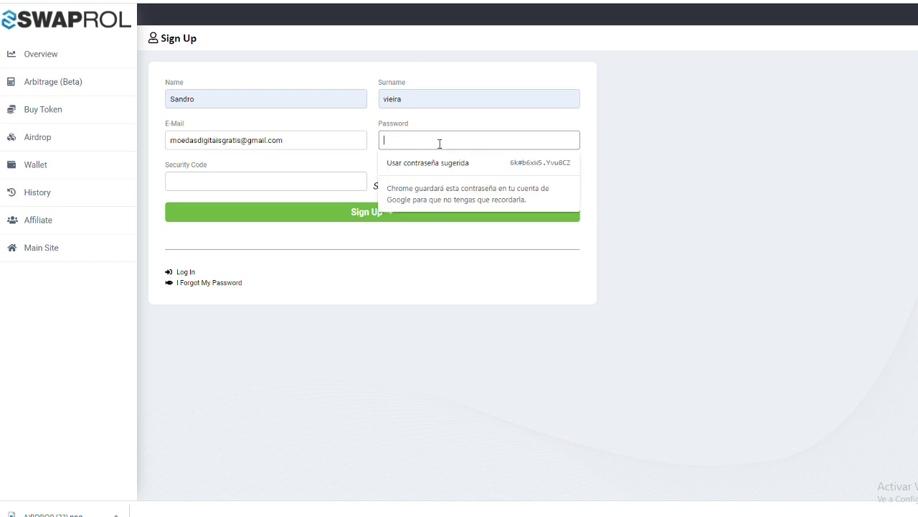
key("ctrl+v")
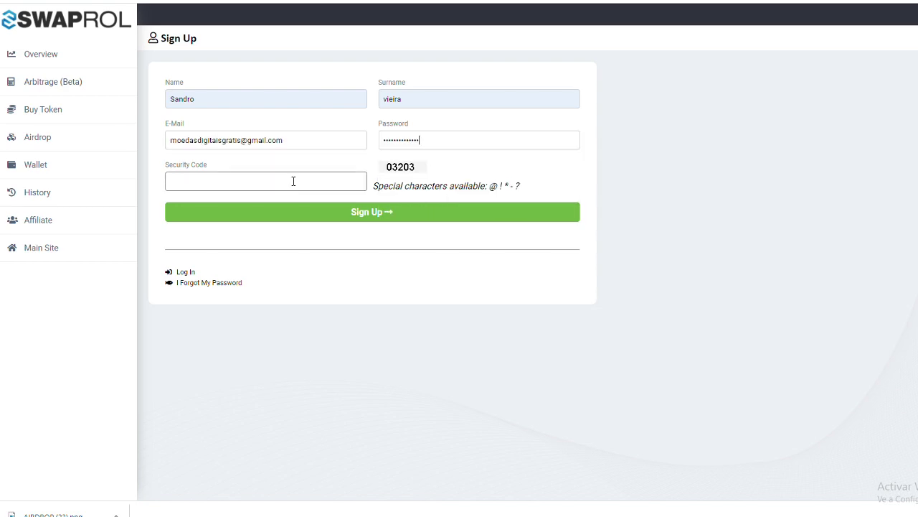
left_click(374, 169)
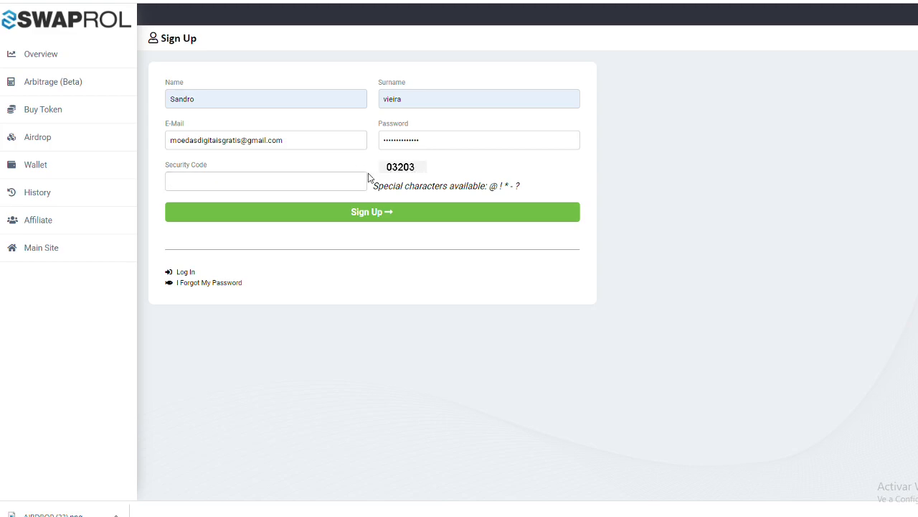
left_click(358, 188)
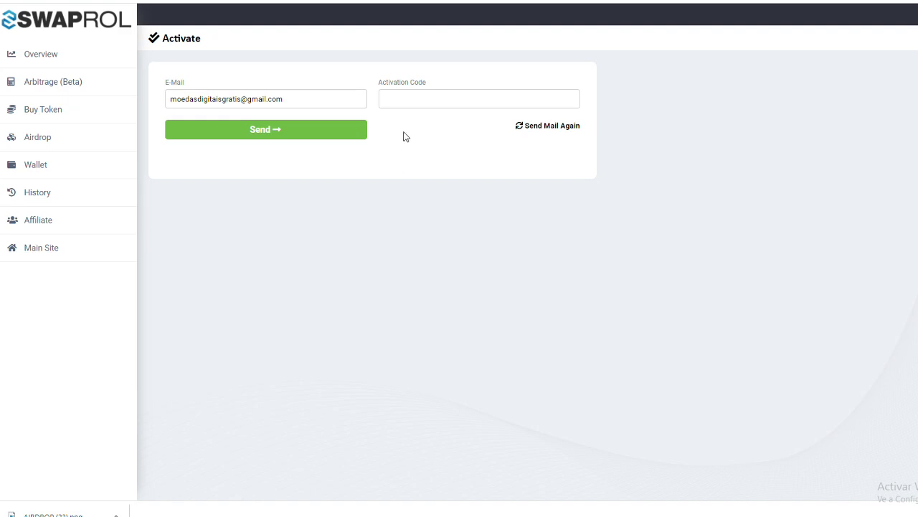
- Read the confirmation code in Gmail's Swaprol Account Activation e-mail, then return to the Activate page
key("ctrl+Tab")
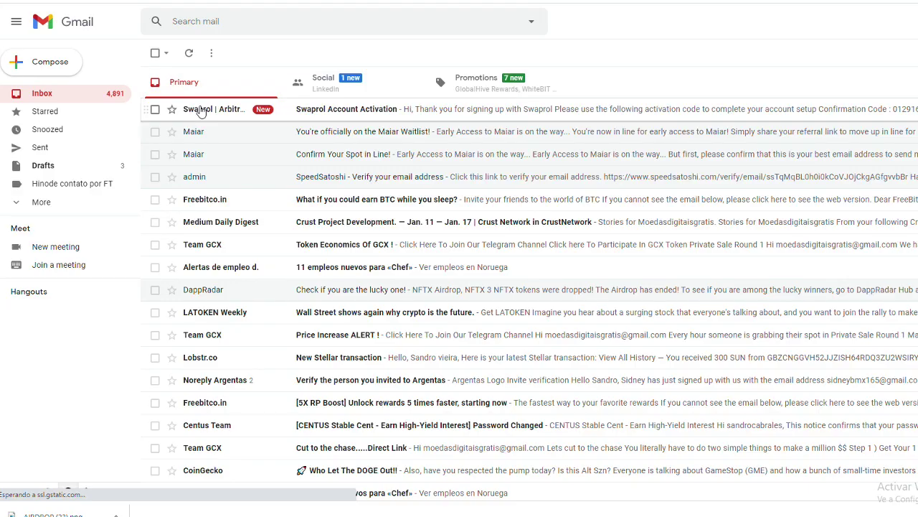
left_click(202, 111)
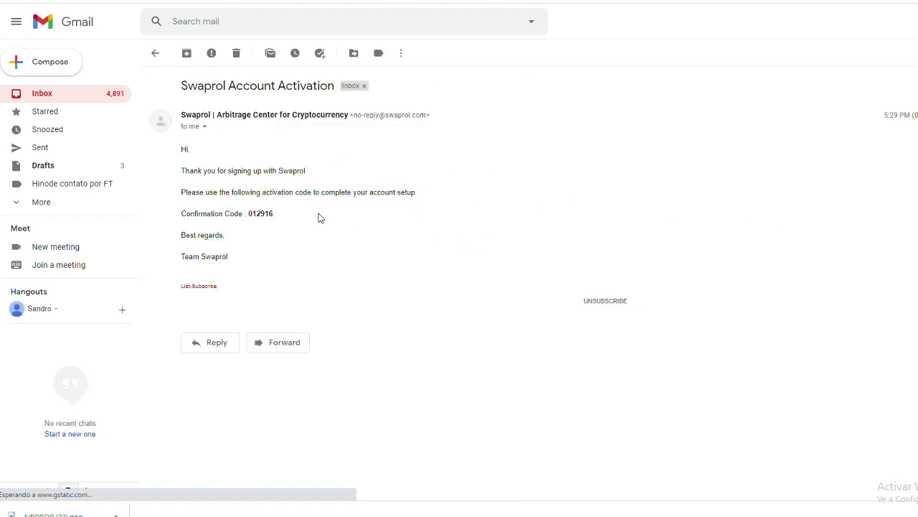
mouse_move(272, 218)
left_mouse_down()
mouse_move(252, 219)
mouse_move(291, 222)
mouse_move(252, 218)
mouse_move(273, 216)
left_mouse_up()
left_click(291, 223)
left_click(274, 218)
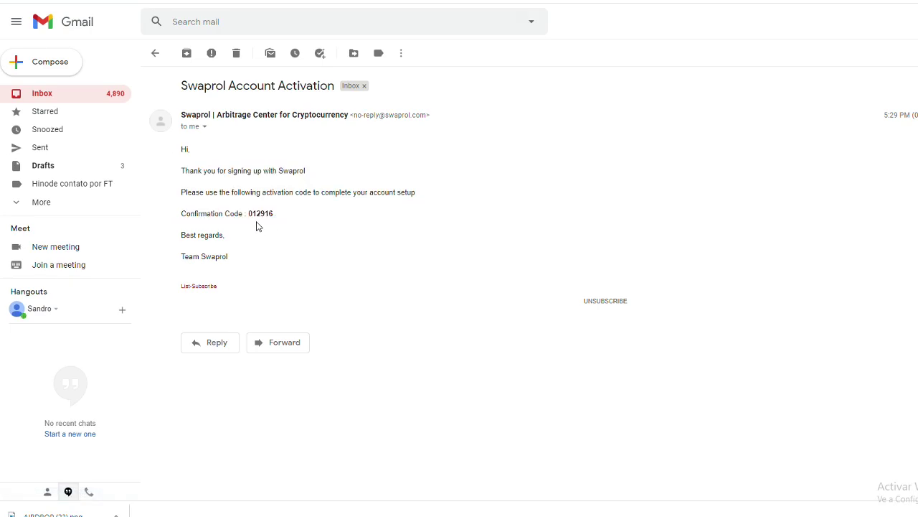
key("ctrl+Tab")
- Enter the e-mailed confirmation code as the Activation Code and send it
left_click(404, 101)
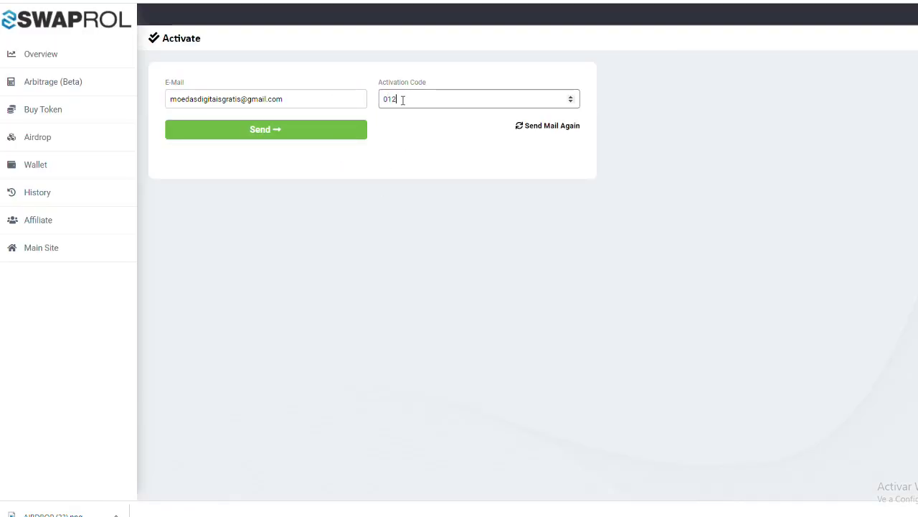
left_click(310, 132)
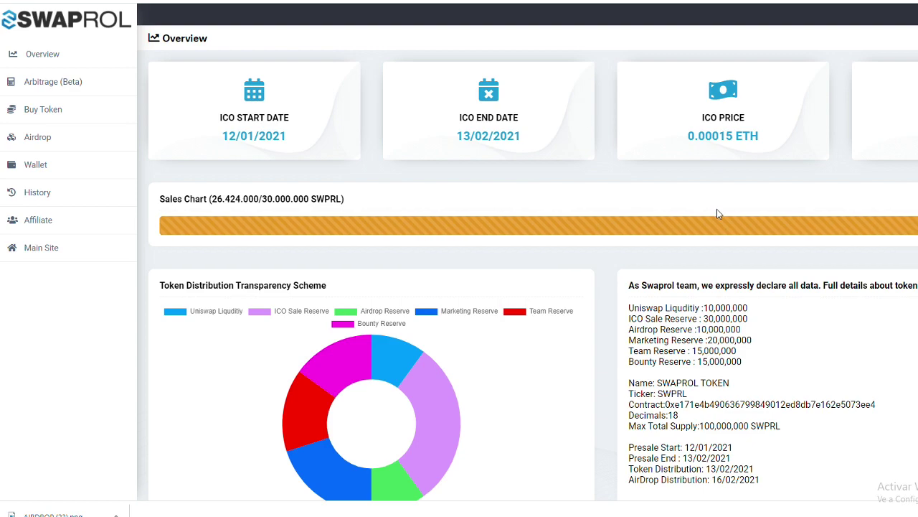
scroll(758, 311, "down", 1)
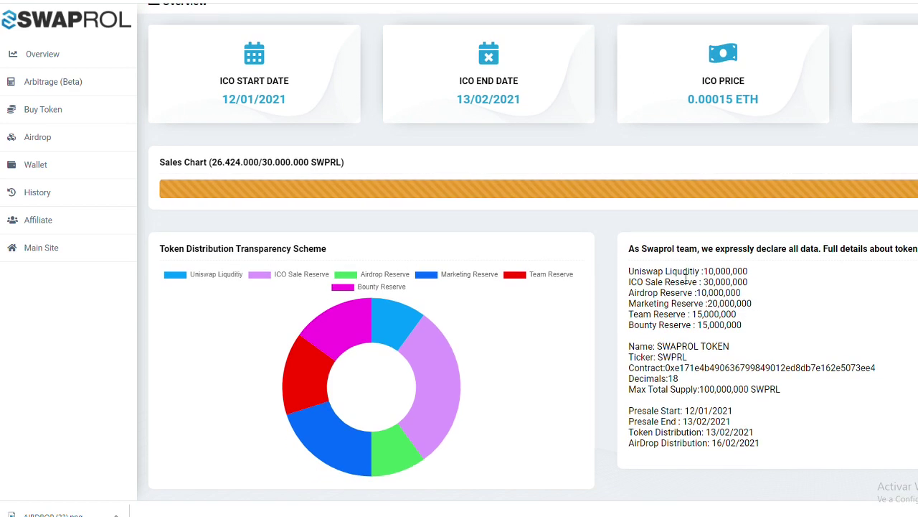
left_click_drag(634, 345, 730, 348)
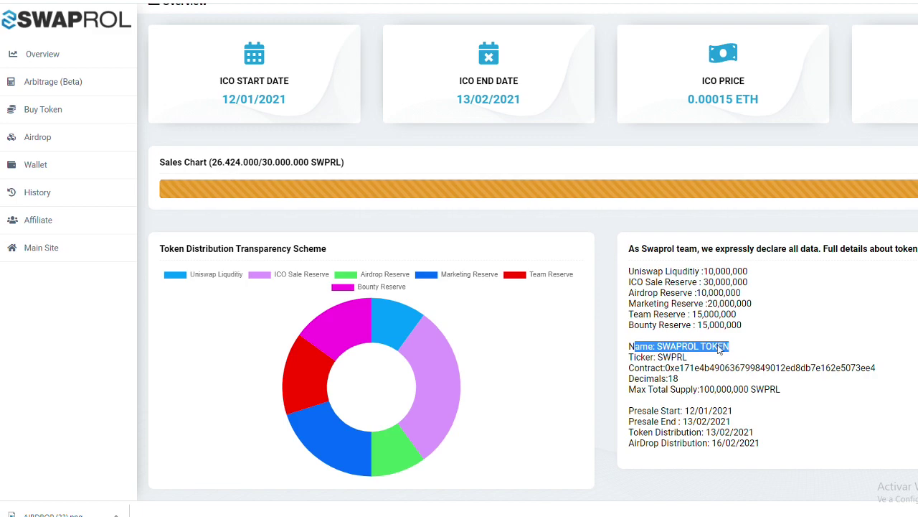
left_click_drag(657, 357, 630, 346)
left_click_drag(675, 378, 699, 389)
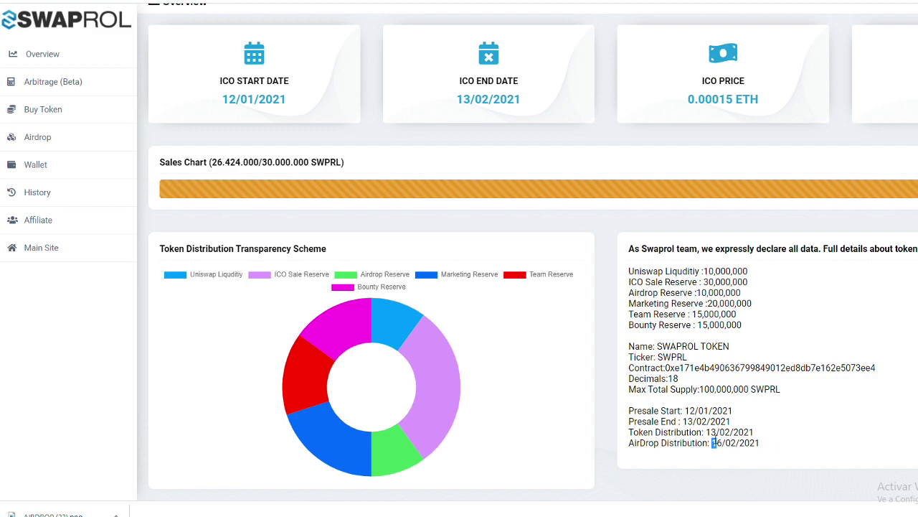
mouse_move(723, 443)
left_mouse_down()
mouse_move(775, 451)
mouse_move(708, 439)
left_mouse_up()
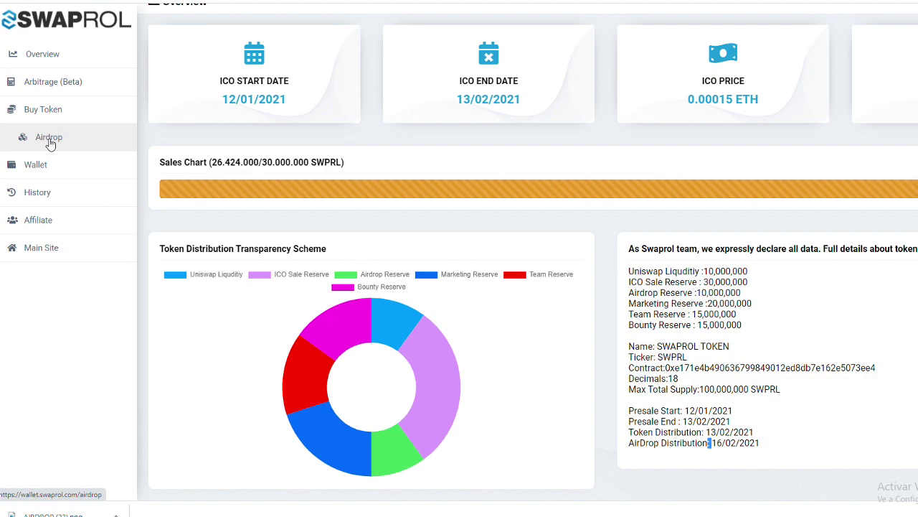
scroll(50, 144, "up", 1)
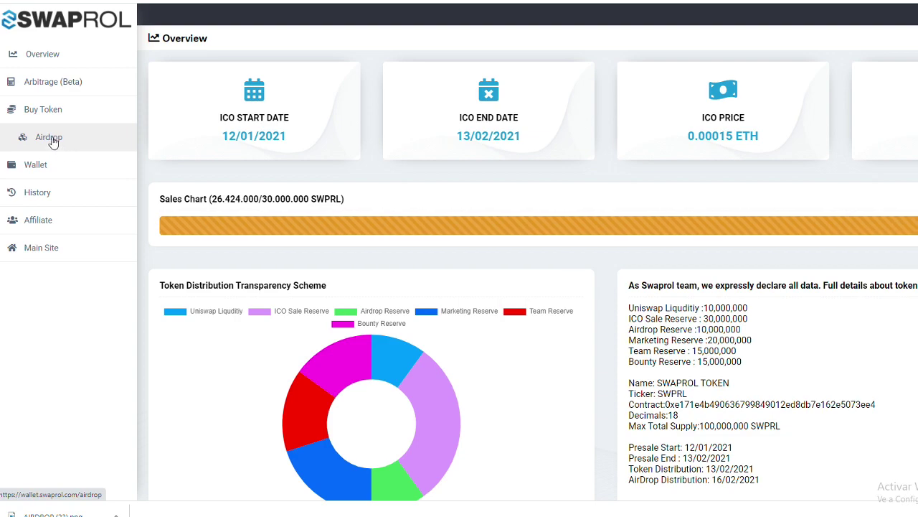
- Open the Airdrop tasks page and follow its Telegram group link
left_click(50, 138)
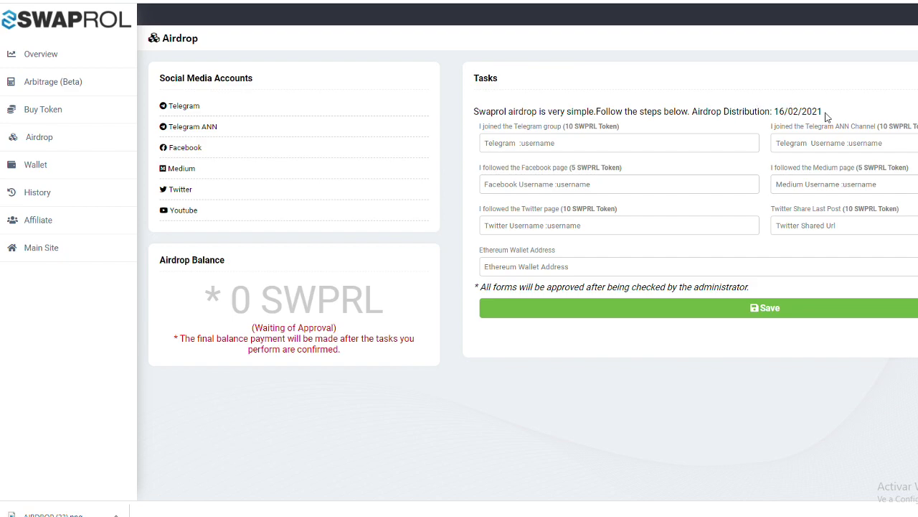
left_click(189, 107)
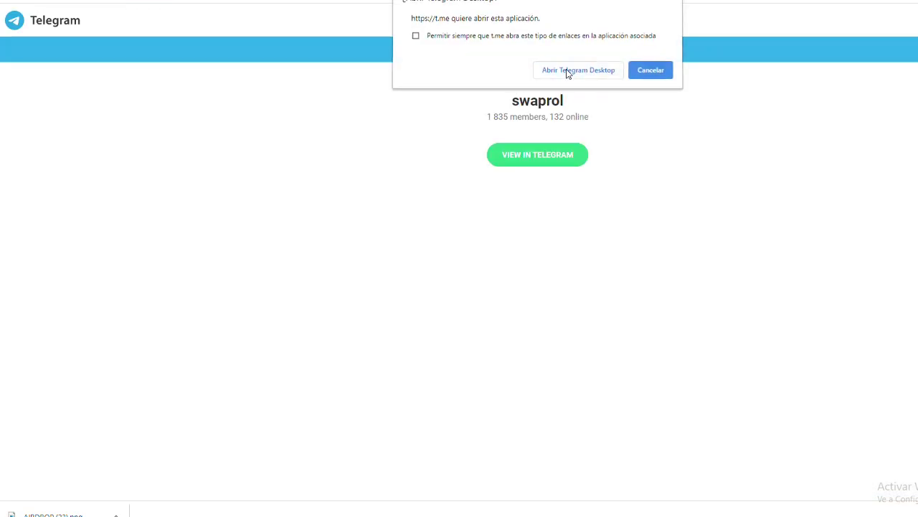
- Join the swaprol Telegram group through Telegram Desktop and return to the airdrop page
left_click(567, 71)
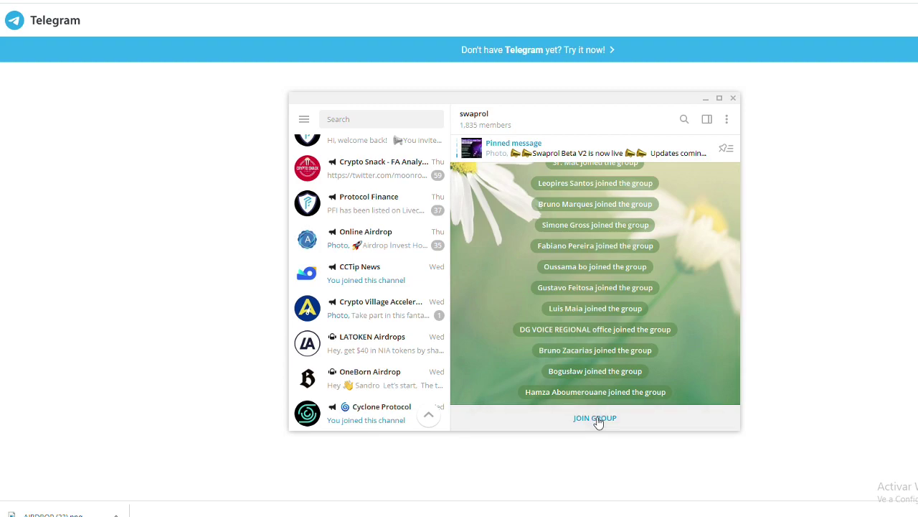
left_click(597, 419)
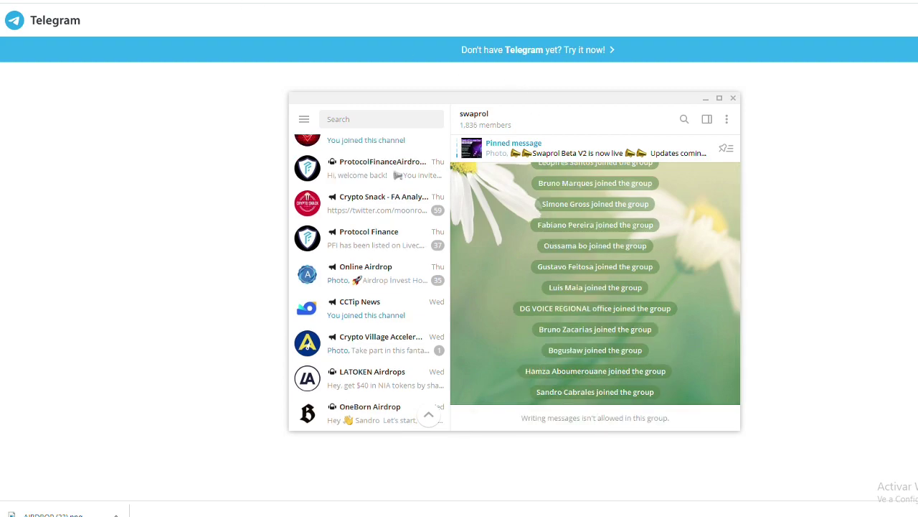
left_click(215, 2)
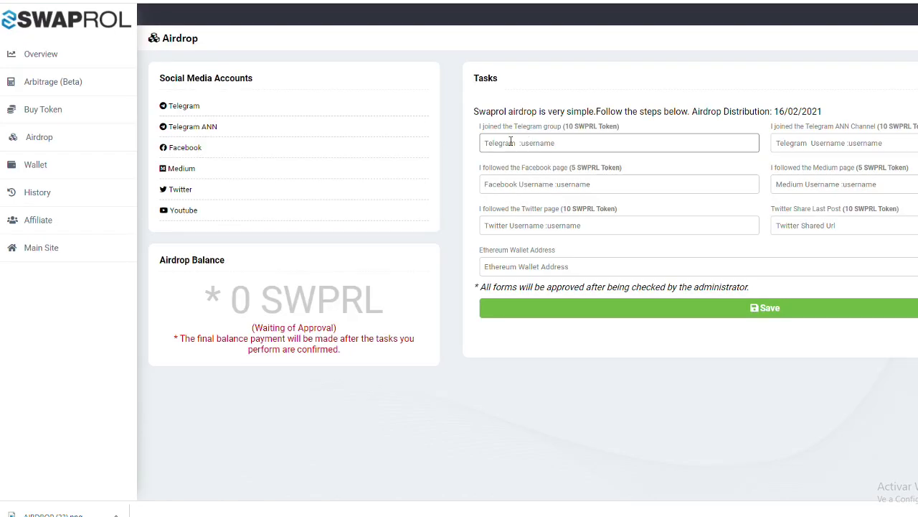
- Join the Swaprol_ANN channel, then start the Telegram group field with '@'
left_click(194, 126)
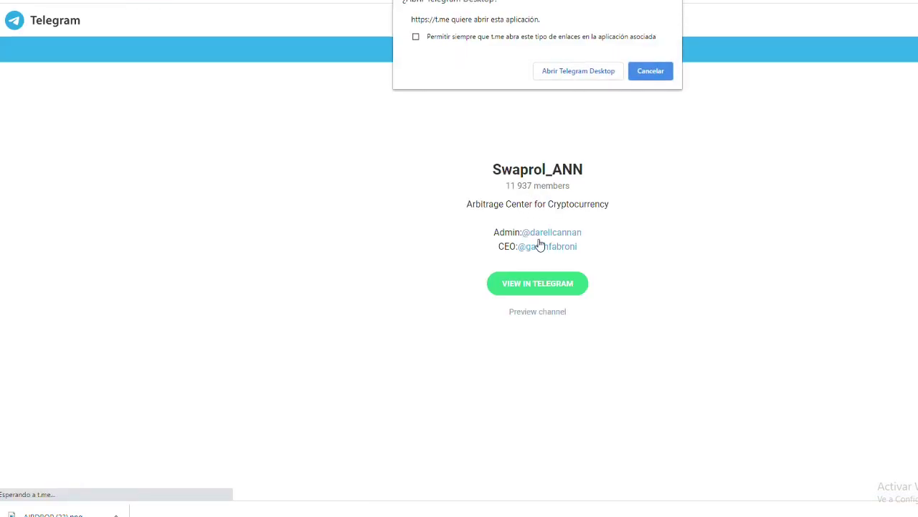
left_click(600, 72)
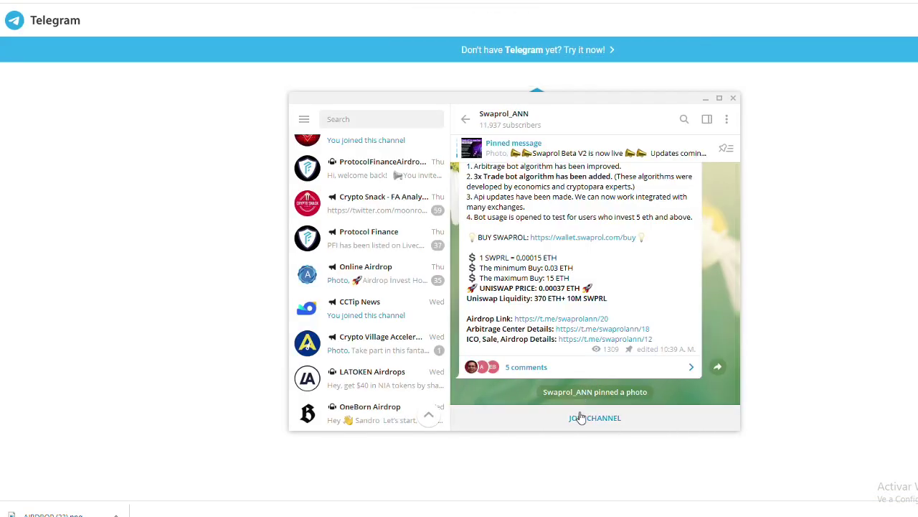
left_click(584, 419)
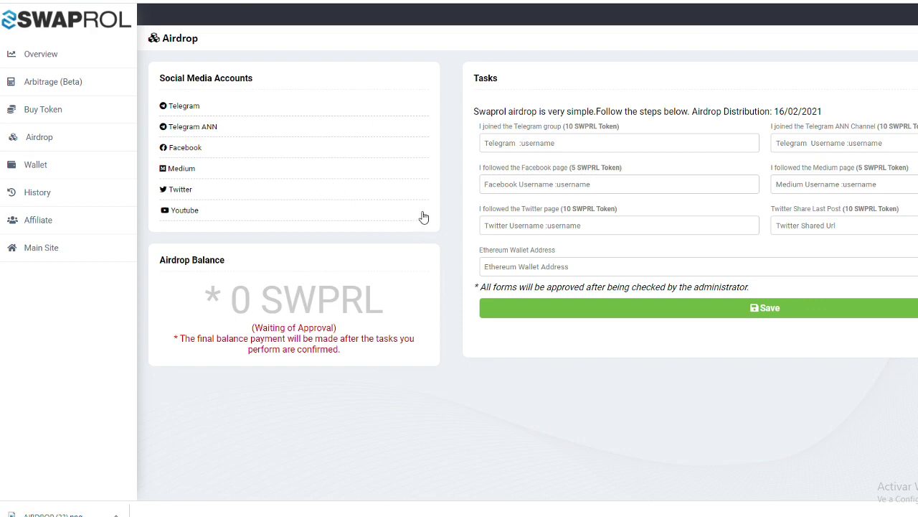
left_click(492, 145)
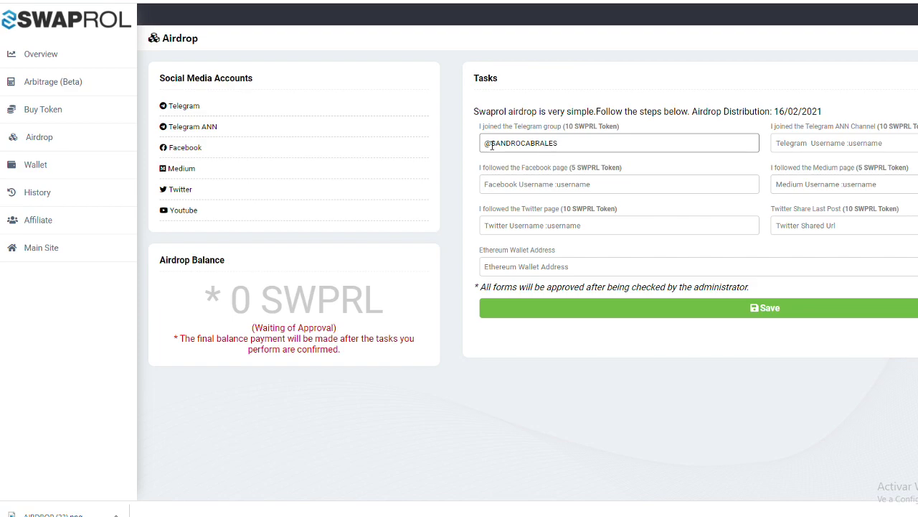
- Retype the Telegram handle in lowercase, fill the ANN channel field, and open Swaprol's Facebook page
left_click_drag(567, 146, 445, 148)
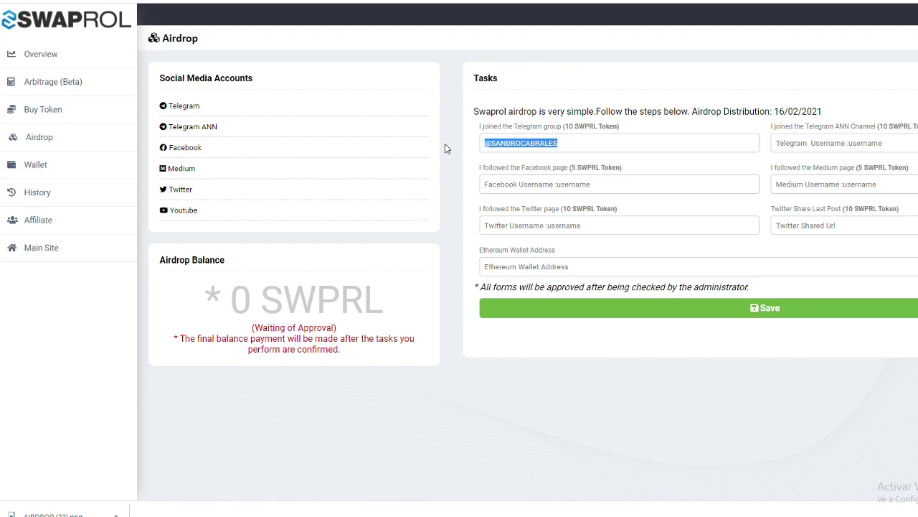
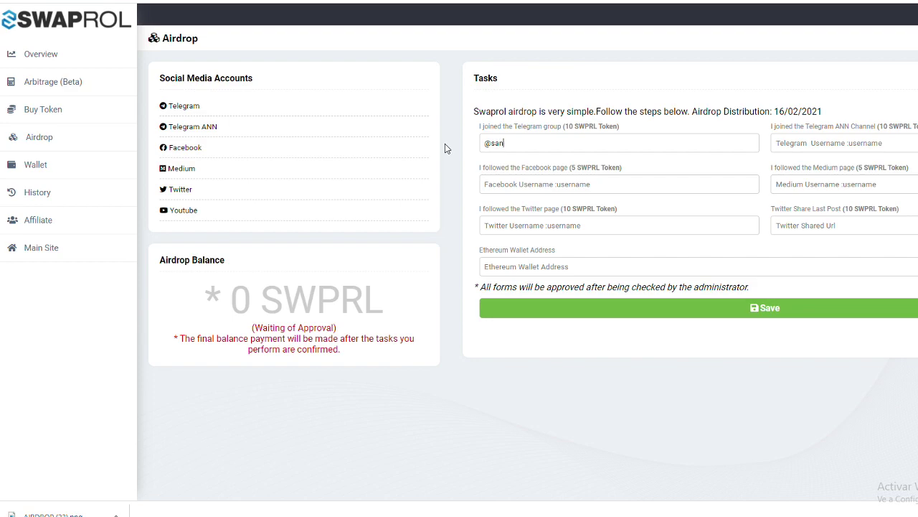
left_click(812, 143)
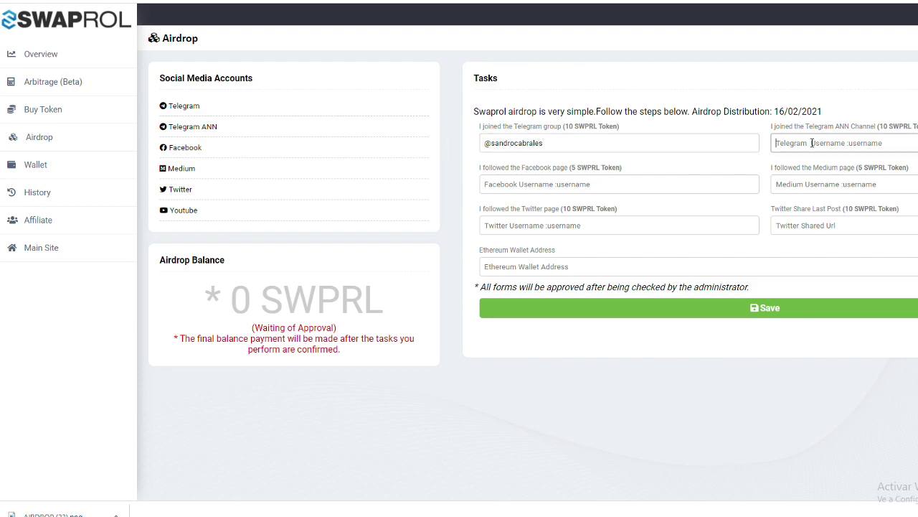
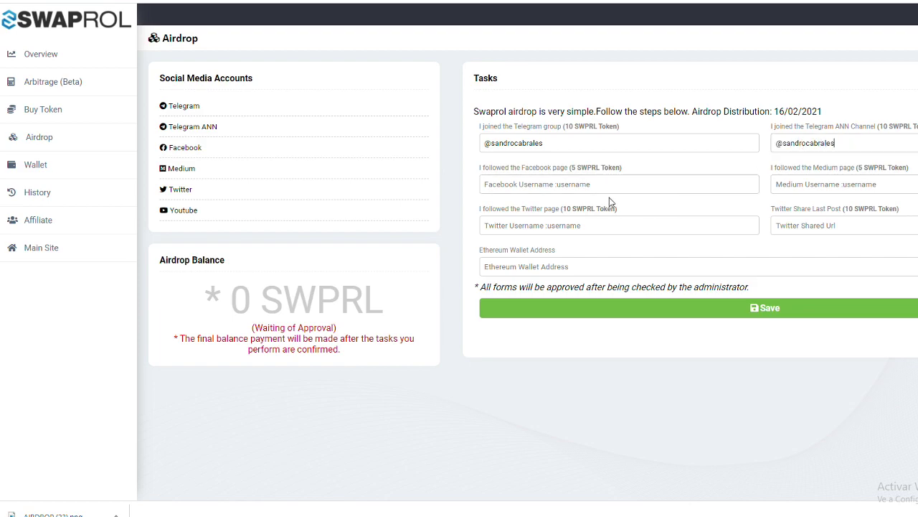
left_click(548, 185)
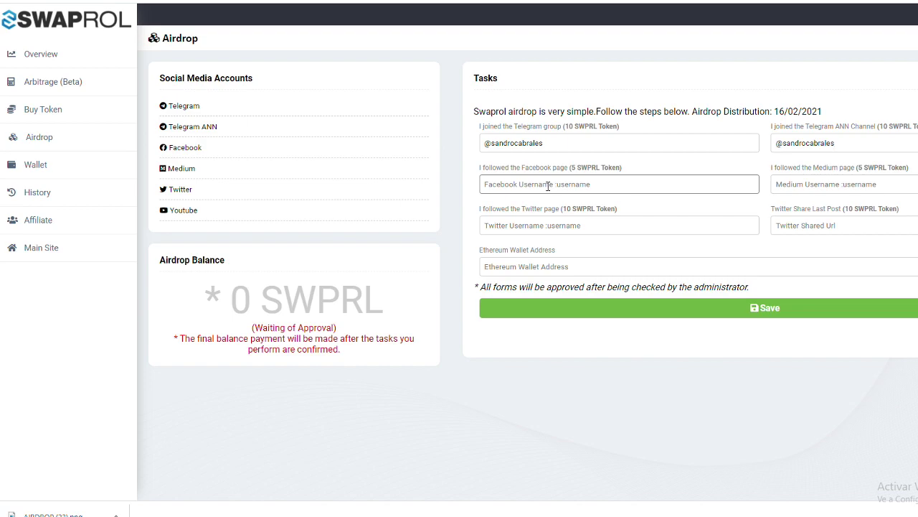
left_click(201, 153)
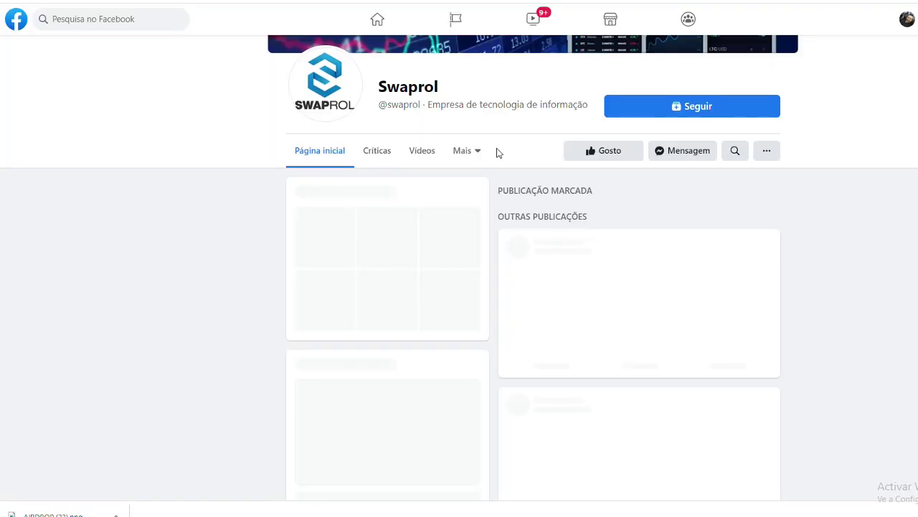
- Follow the Swaprol Facebook page and enter the Facebook username in the airdrop form
left_click(681, 115)
left_click(659, 63)
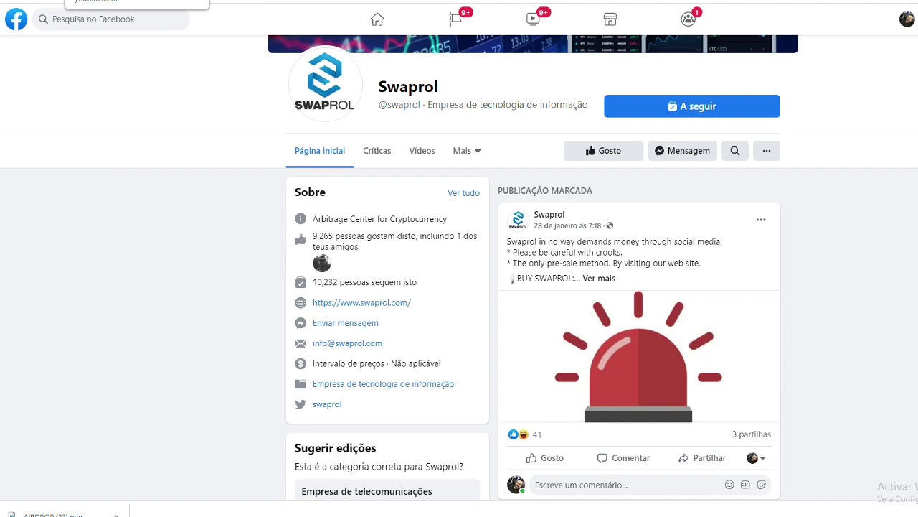
left_click(208, 4)
left_click(566, 185)
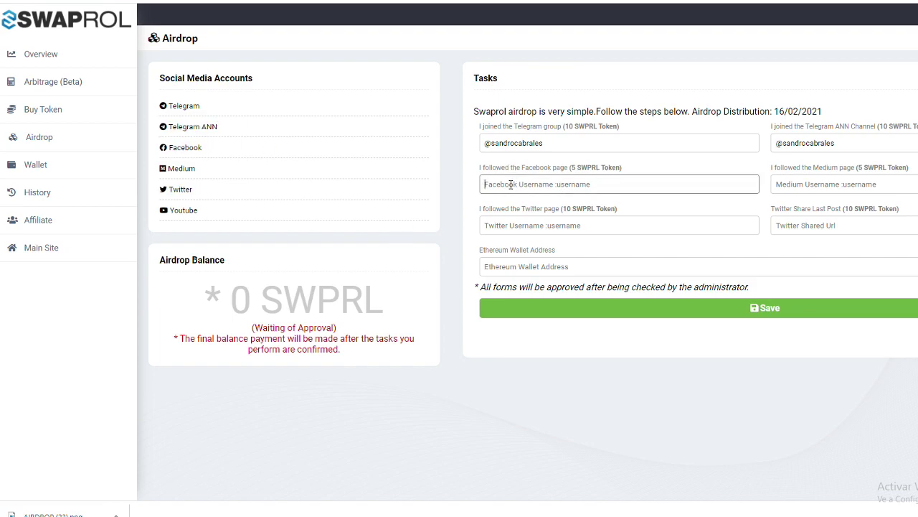
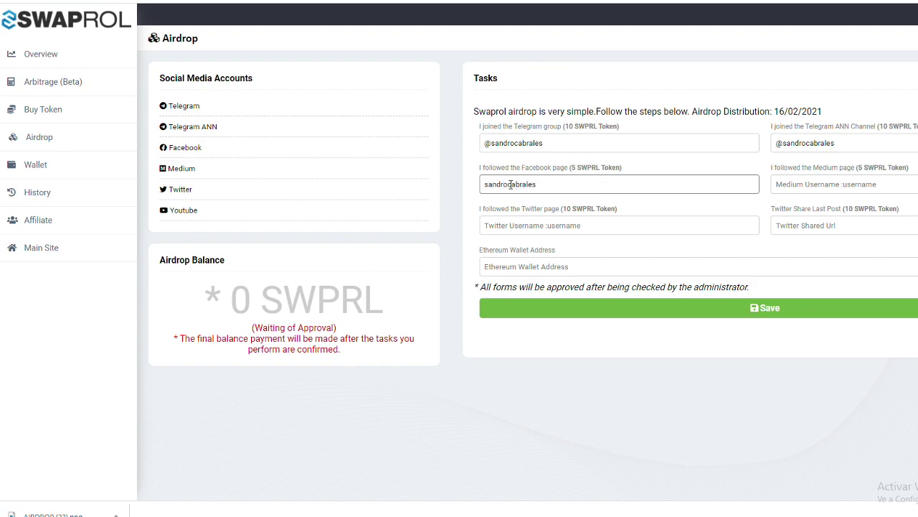
left_click(246, 194)
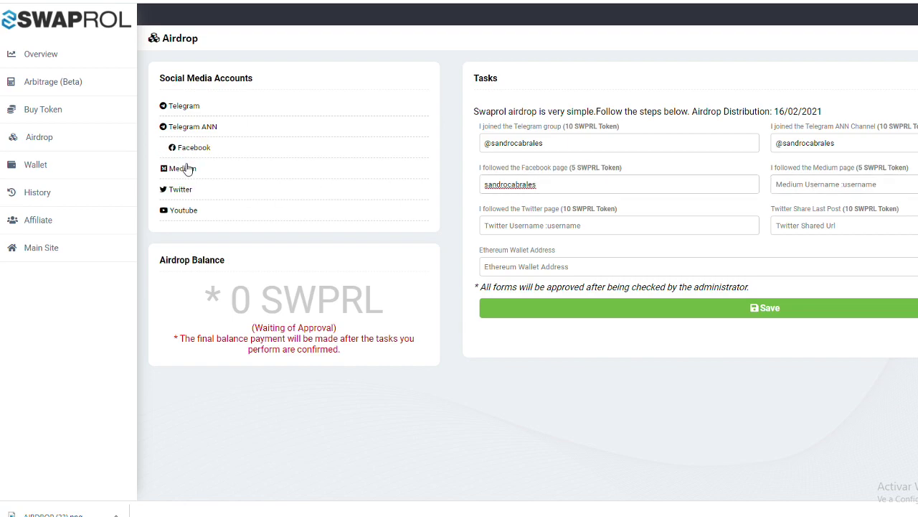
- Follow Swaprol on Medium, copy the Medium handle from the account menu, and paste it into the Medium field
left_click(187, 168)
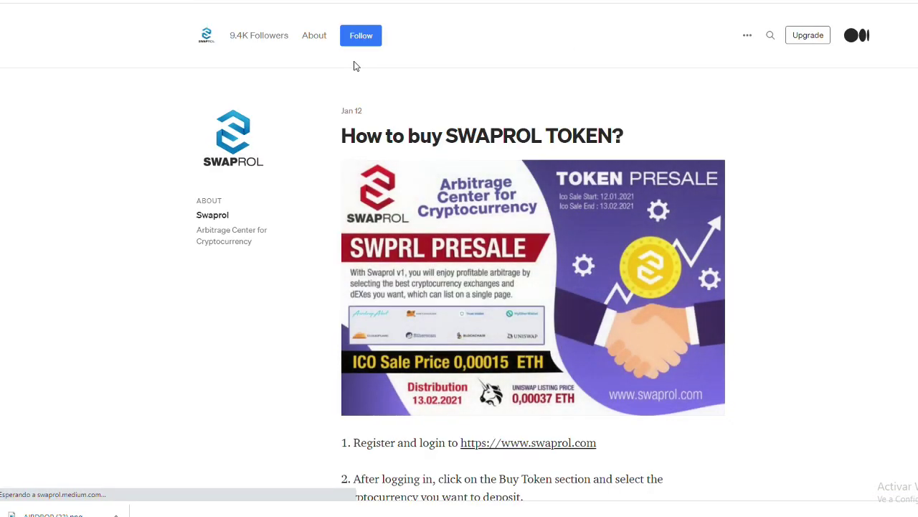
left_click(362, 41)
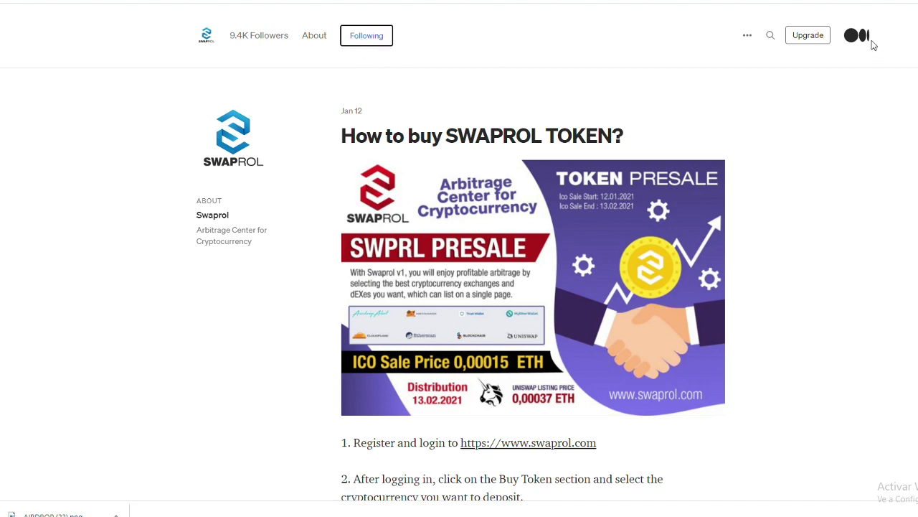
left_click(861, 38)
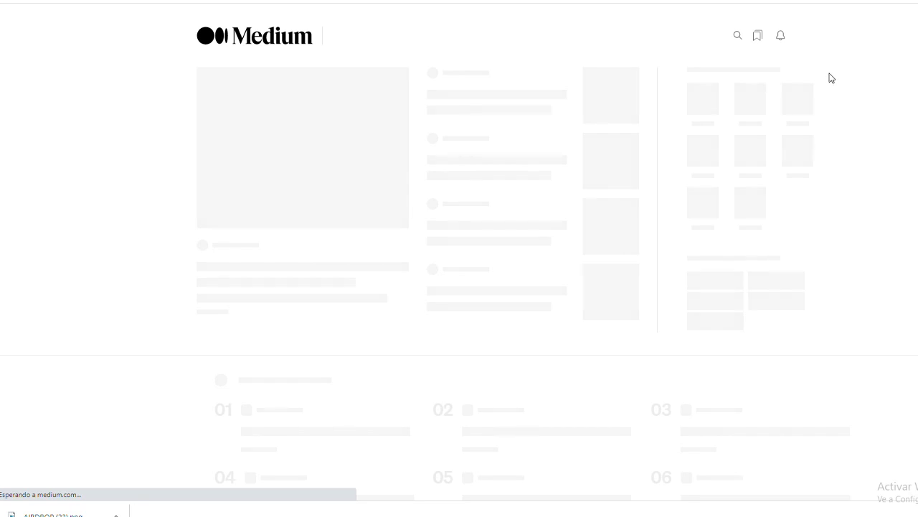
left_click(861, 35)
double_click(876, 100)
key("ctrl+c")
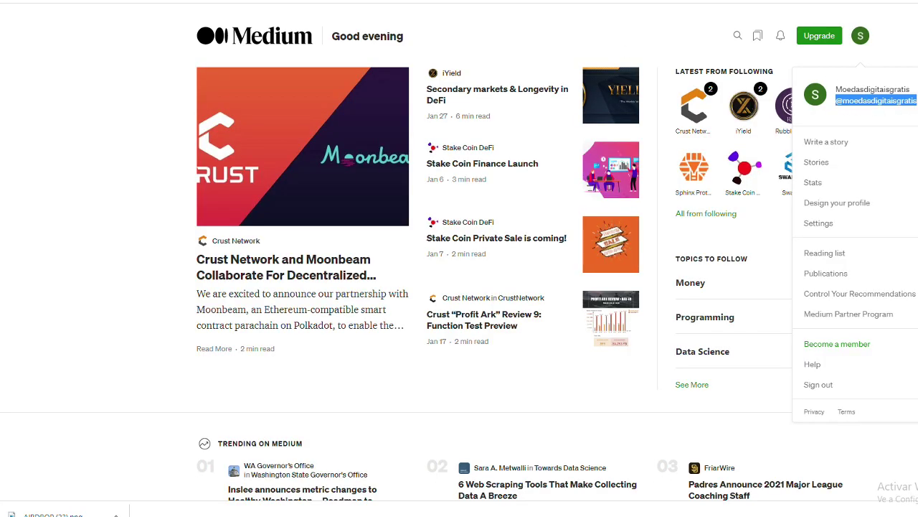
key("ctrl+Tab")
left_click(815, 185)
key("ctrl+v")
left_click(500, 225)
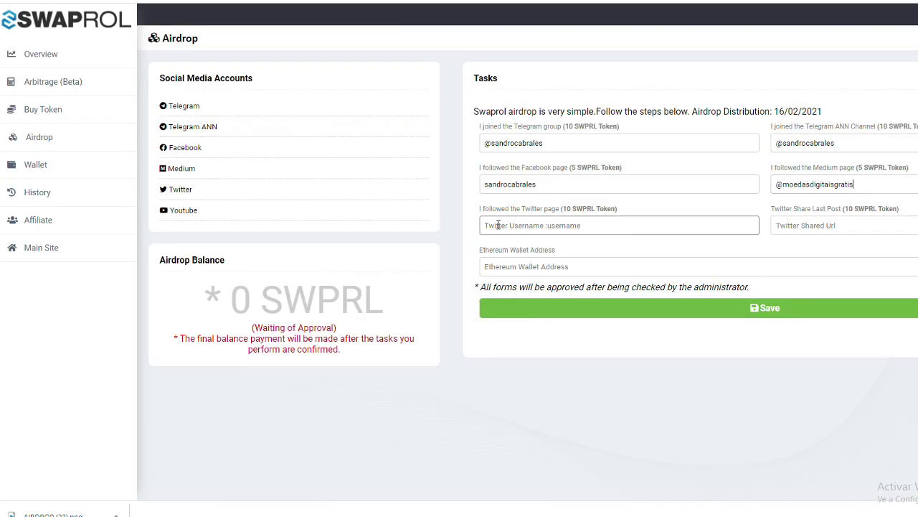
- Follow Swaprol on Twitter and fill the airdrop form's Twitter username field
left_click(180, 189)
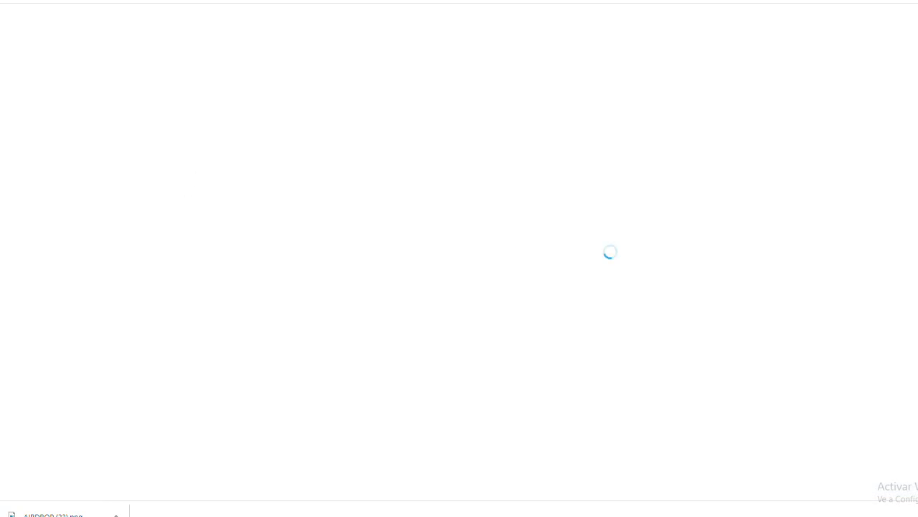
left_click(638, 163)
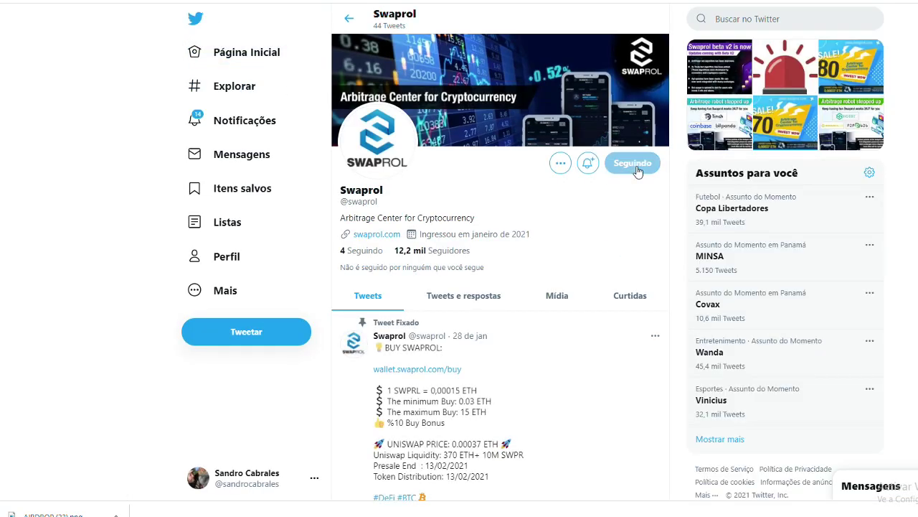
key("ctrl+w")
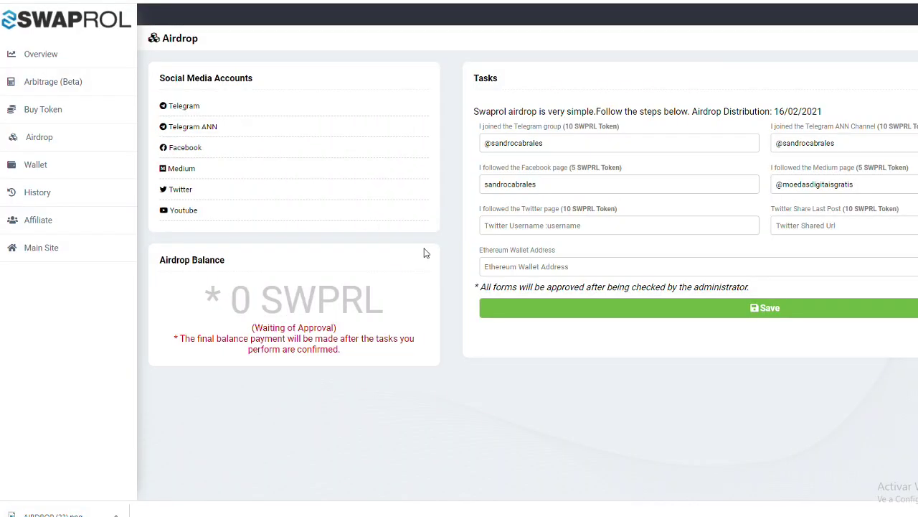
left_click(535, 232)
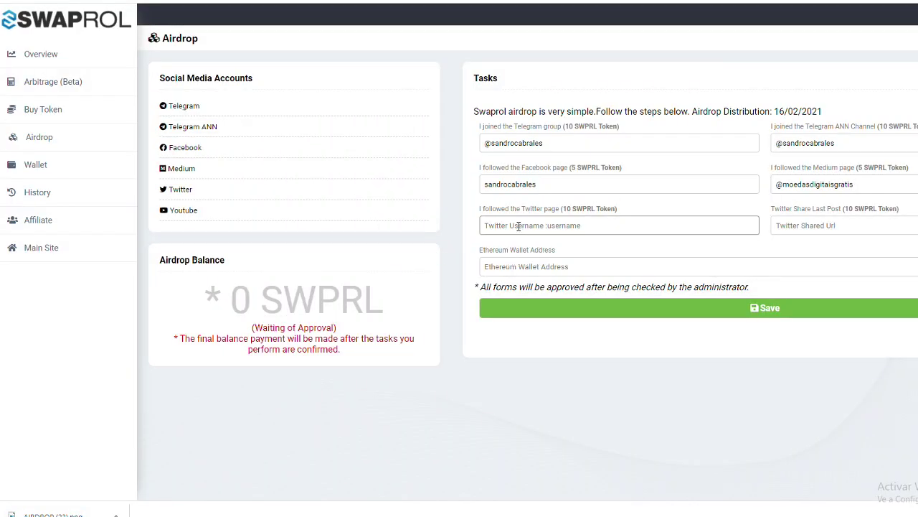
left_click(515, 248)
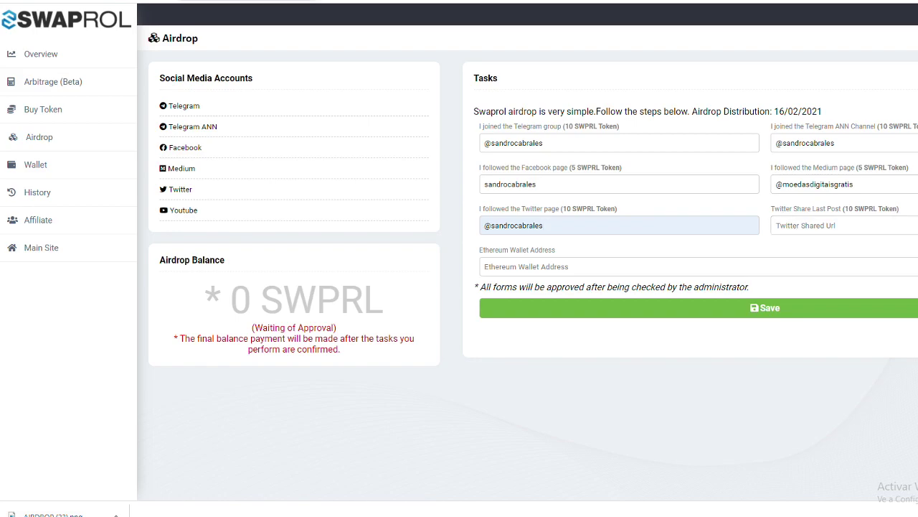
- Quote-tweet Swaprol's pinned post with "Good project, and airdrop, claim now."
key("ctrl+Tab")
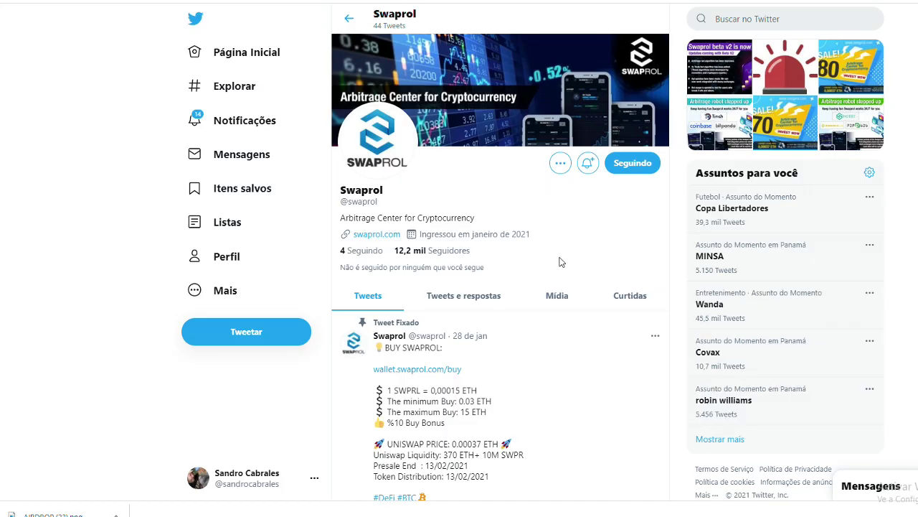
scroll(471, 422, "down", 3)
left_click(452, 414)
left_click(488, 451)
type("Good project, and airdrop, claim now.")
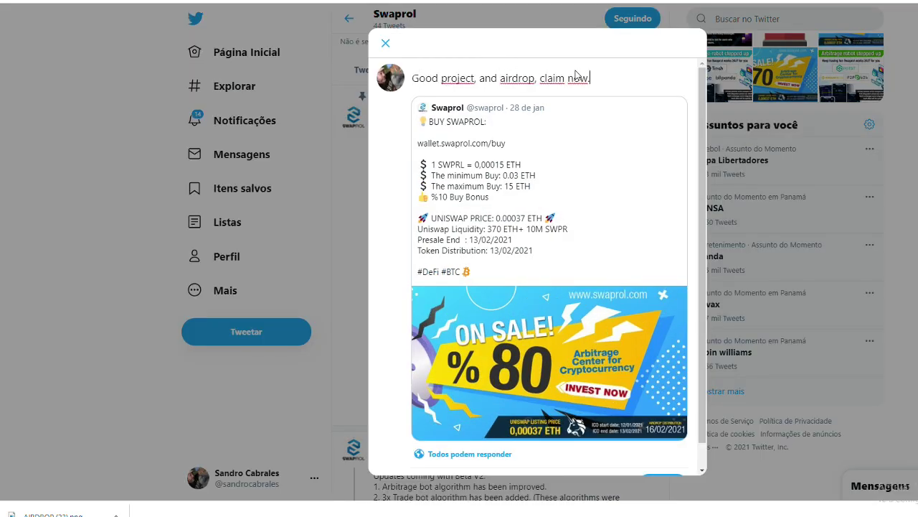
scroll(574, 225, "down", 2)
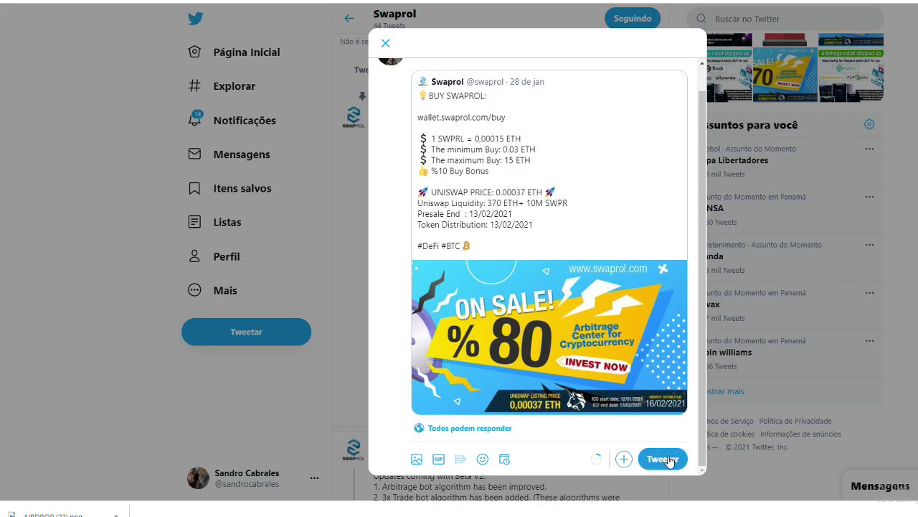
left_click(658, 459)
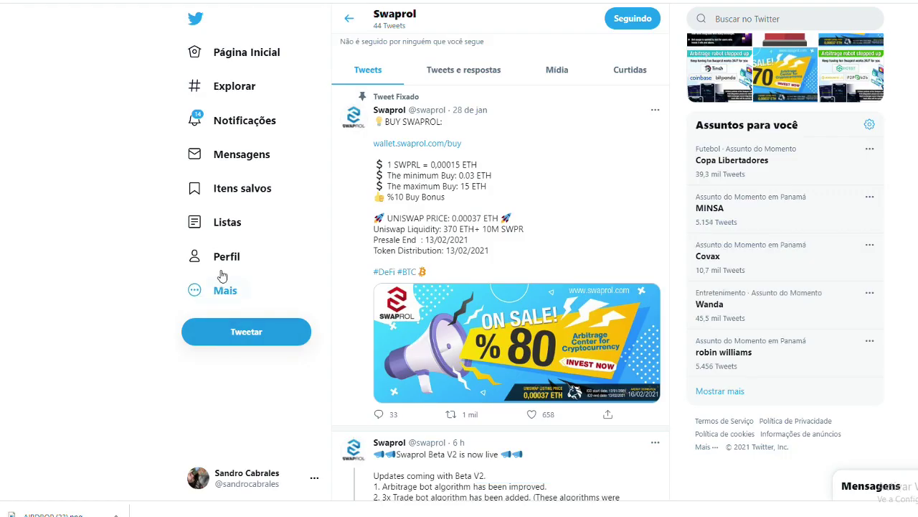
- Copy the new quote tweet's link from the profile and paste it into Twitter Shared Url
left_click(226, 256)
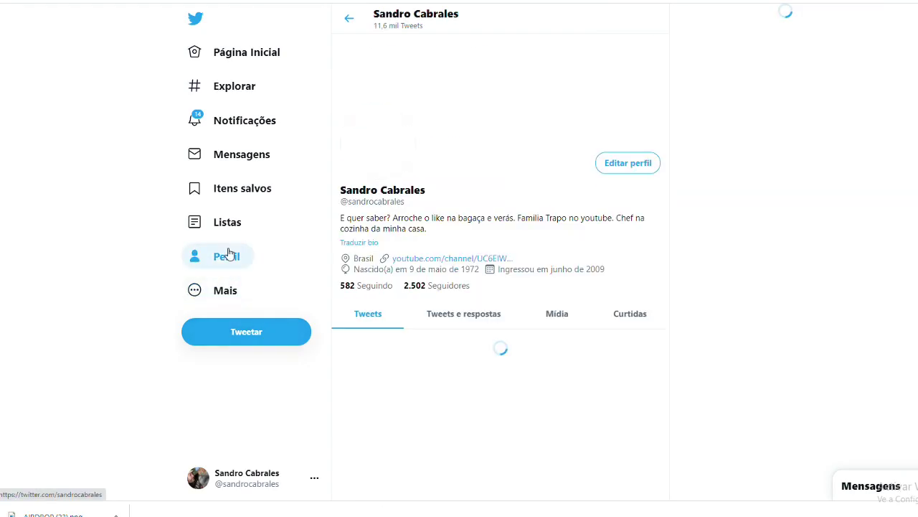
scroll(438, 345, "down", 8)
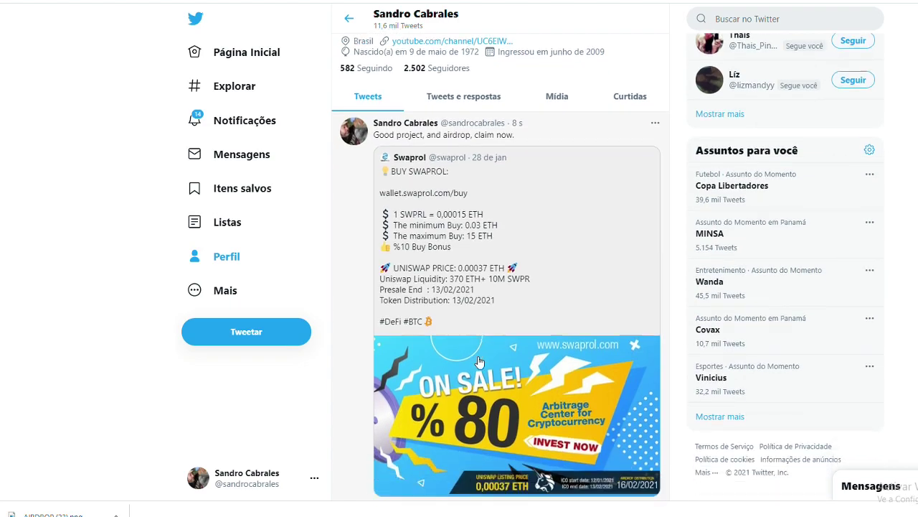
left_click(550, 386)
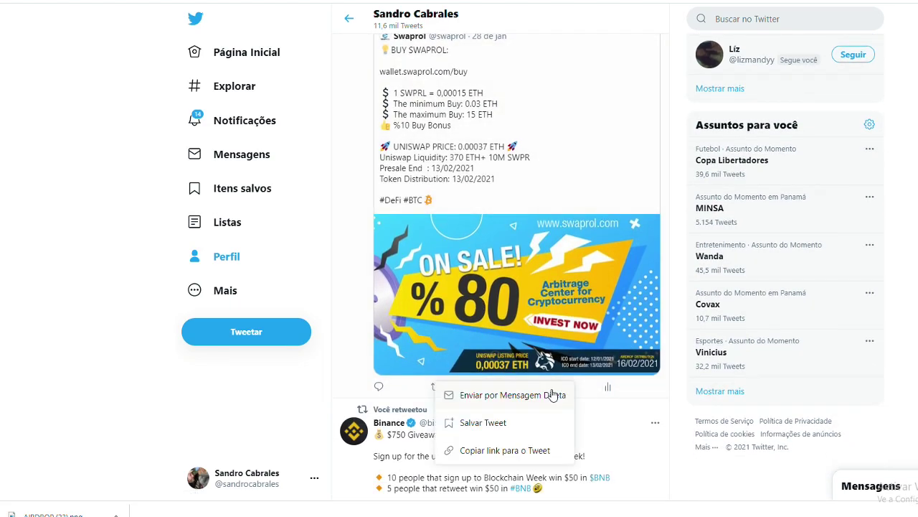
left_click(495, 451)
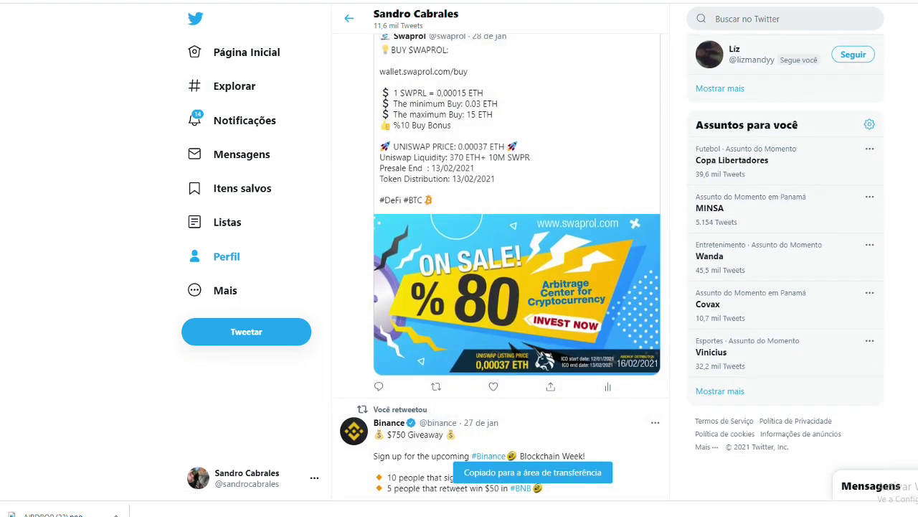
key("ctrl+Tab")
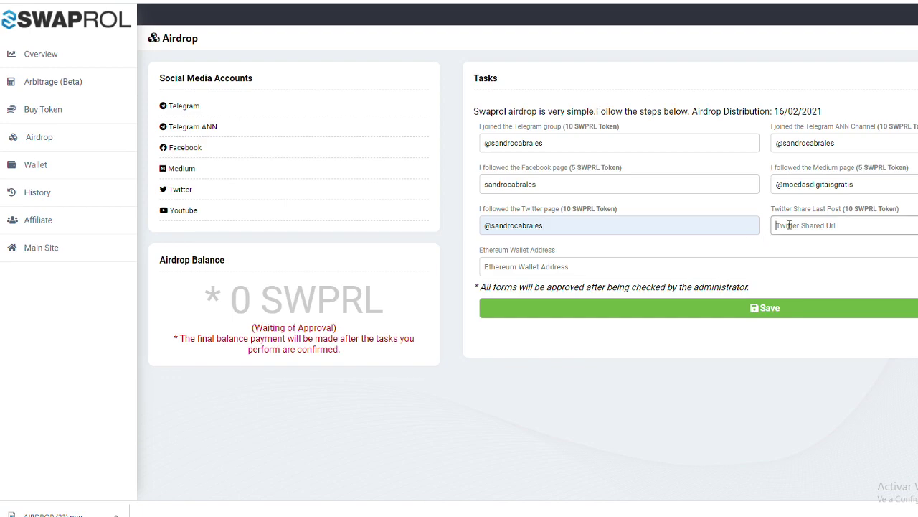
left_click(789, 225)
key("ctrl+v")
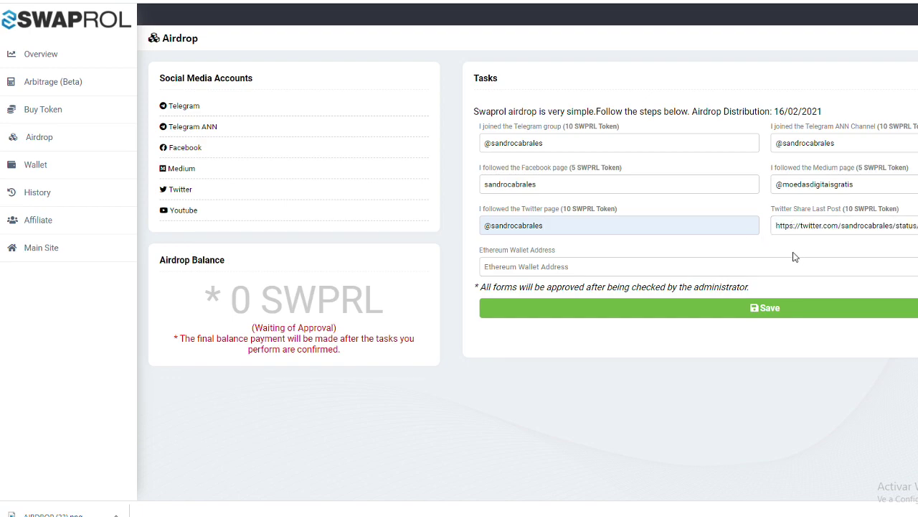
- Paste the Ethereum wallet address into the Ethereum Wallet Address field
left_click(559, 265)
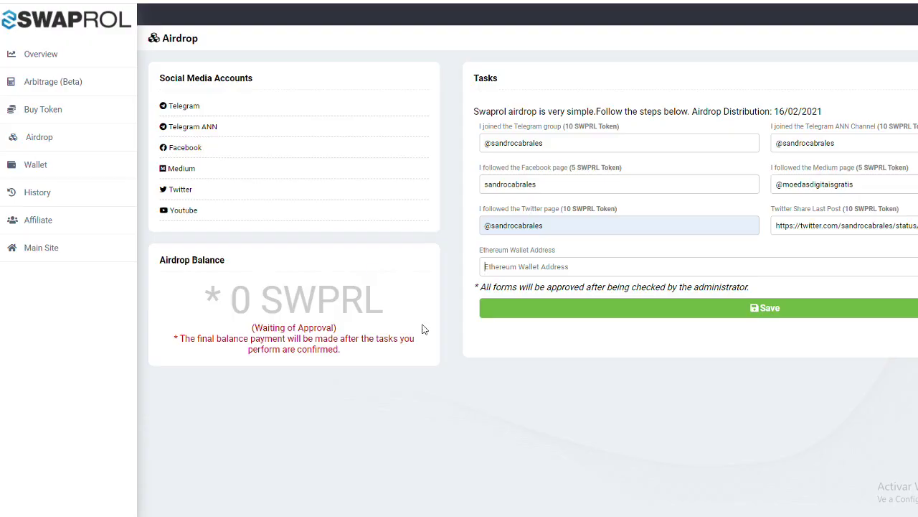
left_click(496, 273)
type("0x62aB4d1ece4E0D160b1Df59808E294939D8e0228")
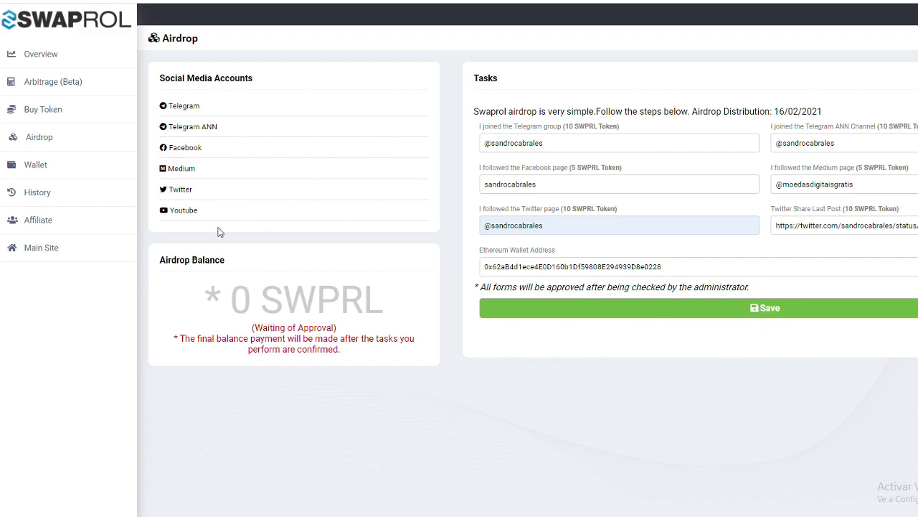
- Subscribe to the Swaprol Inc YouTube channel via the Airdrop page link, then return to the airdrop form
left_click(191, 214)
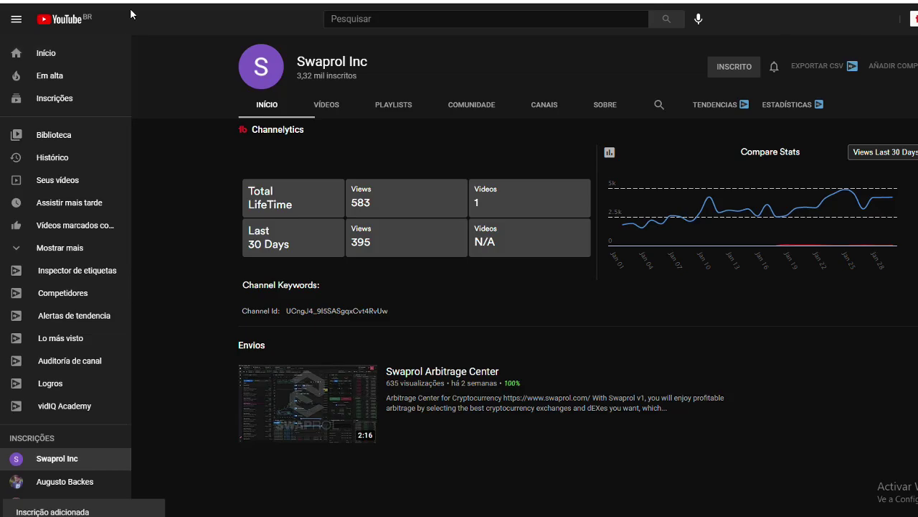
key("ctrl+w")
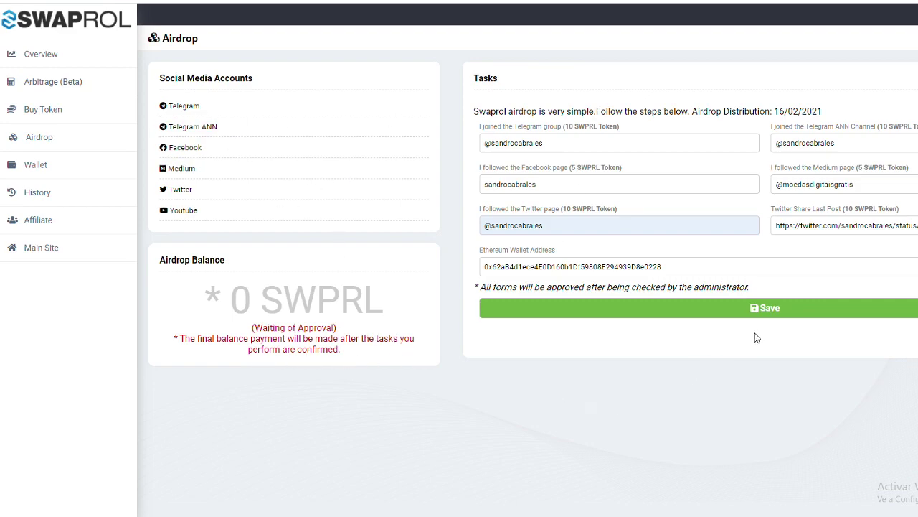
- Save the completed airdrop tasks form so the balance shows 50 SWPRL, then view the Overview page
left_click(770, 314)
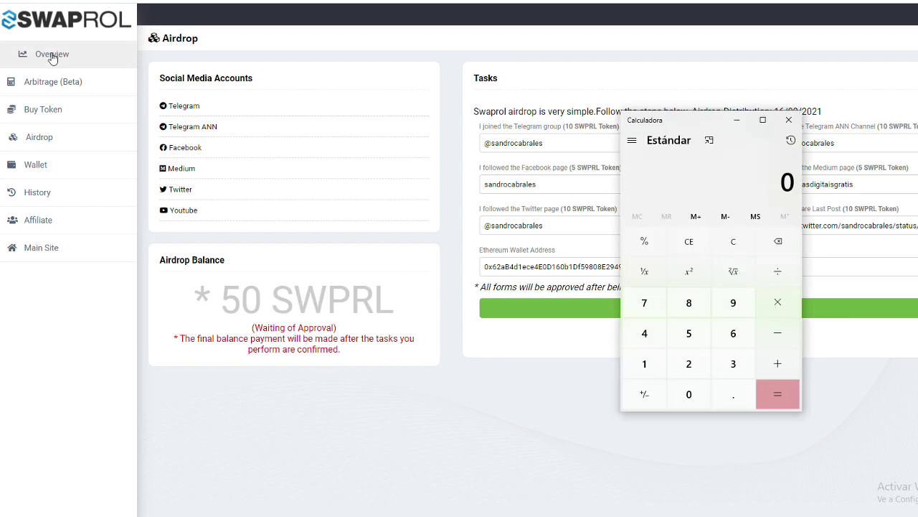
left_click(44, 54)
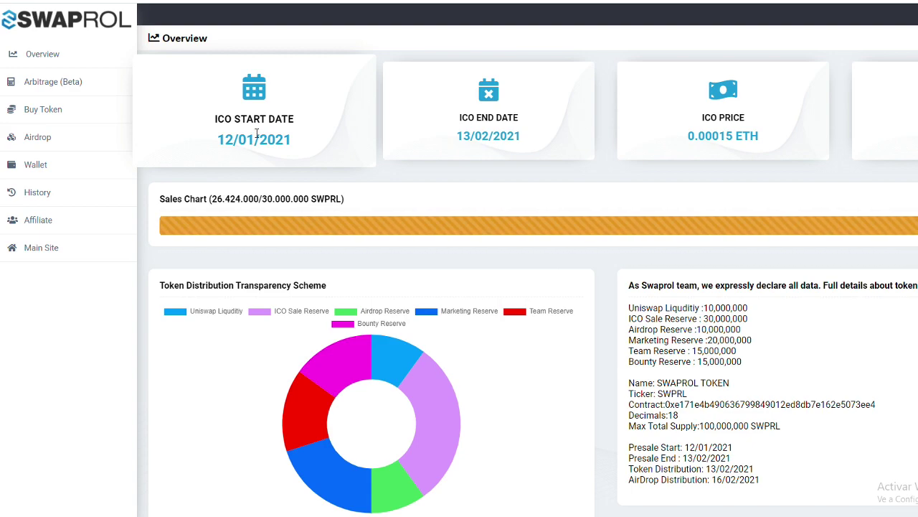
- Copy the 0.00015 ETH ICO price into Calculator and multiply it by 50 tokens
left_click_drag(686, 139, 734, 145)
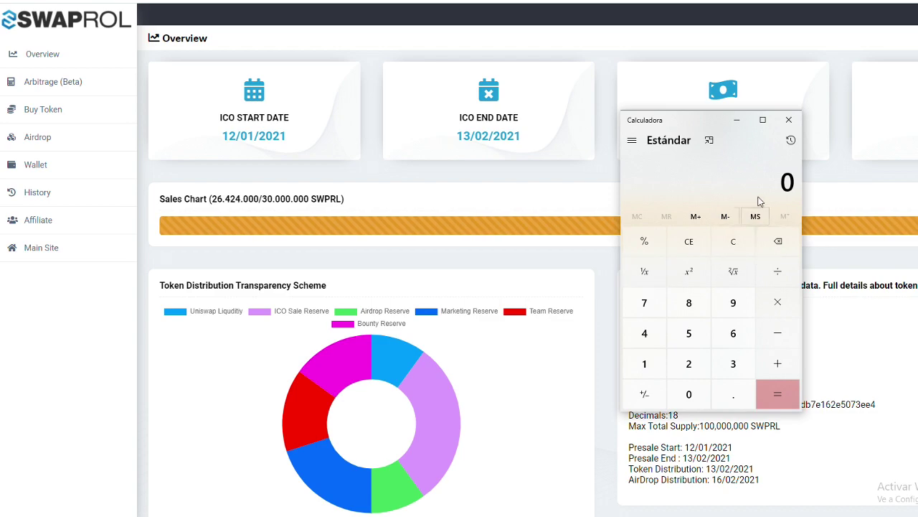
type("0.00015")
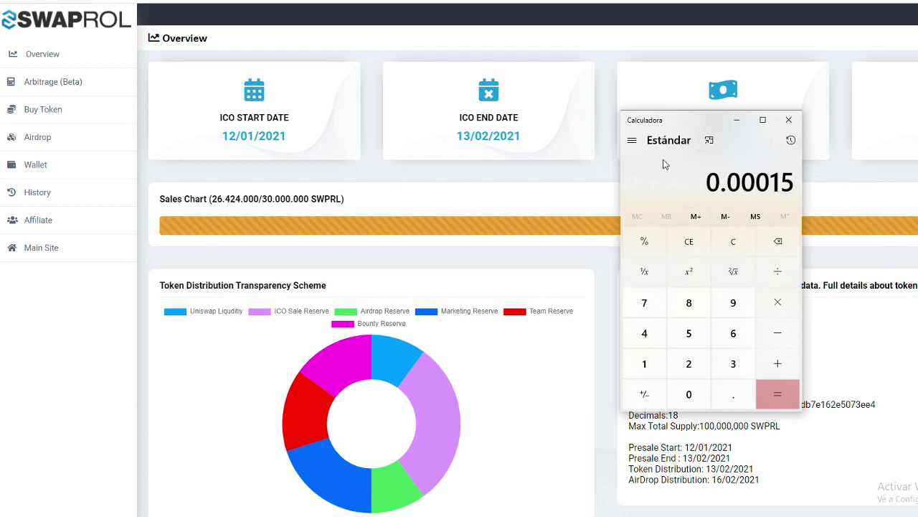
key("asterisk")
type("50")
key("Return")
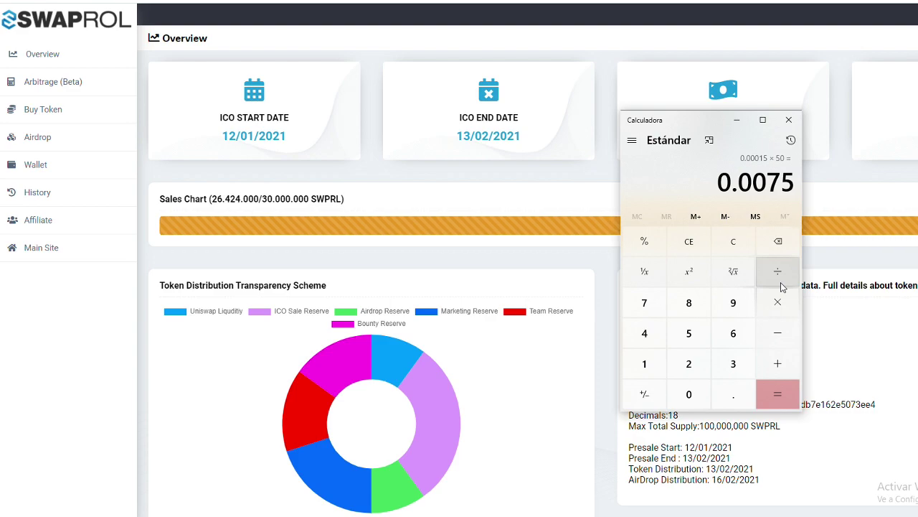
- Multiply the result by 1350, giving 10.125, then by 5.45 to get 55.18125, and close Calculator
left_click(780, 306)
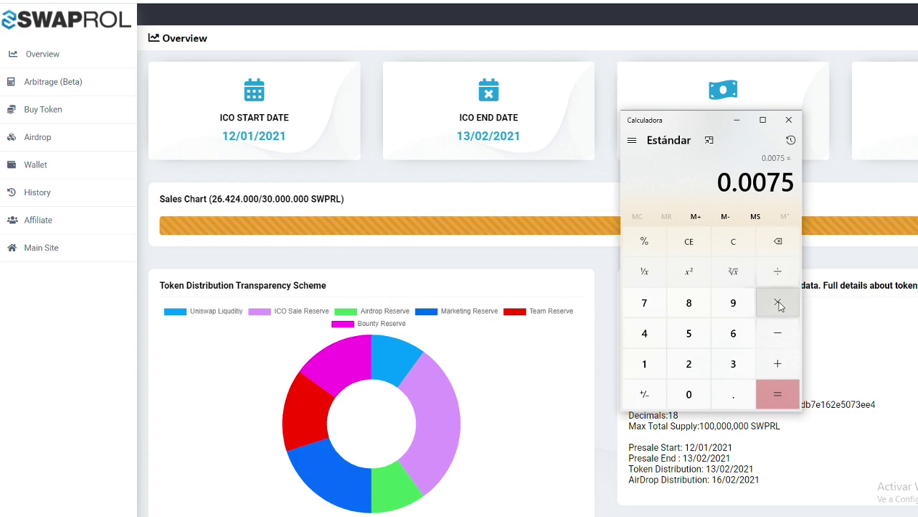
type("1350")
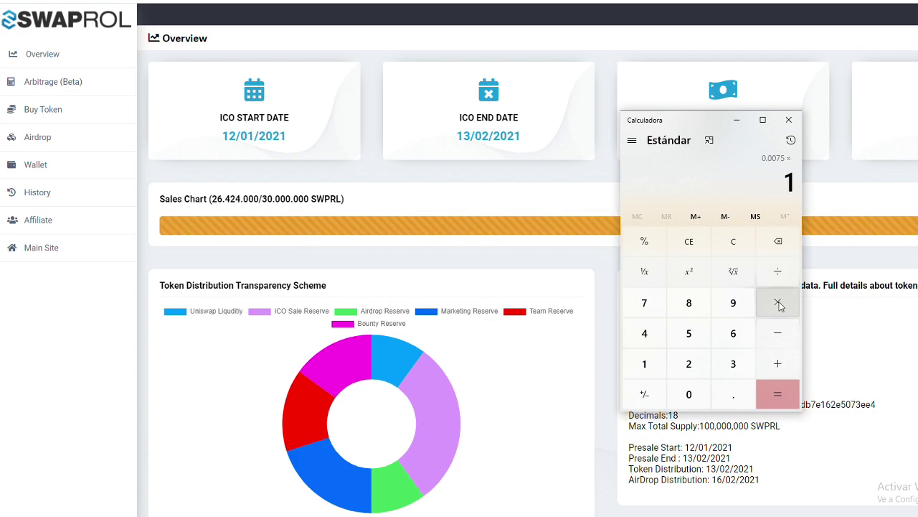
key("Return")
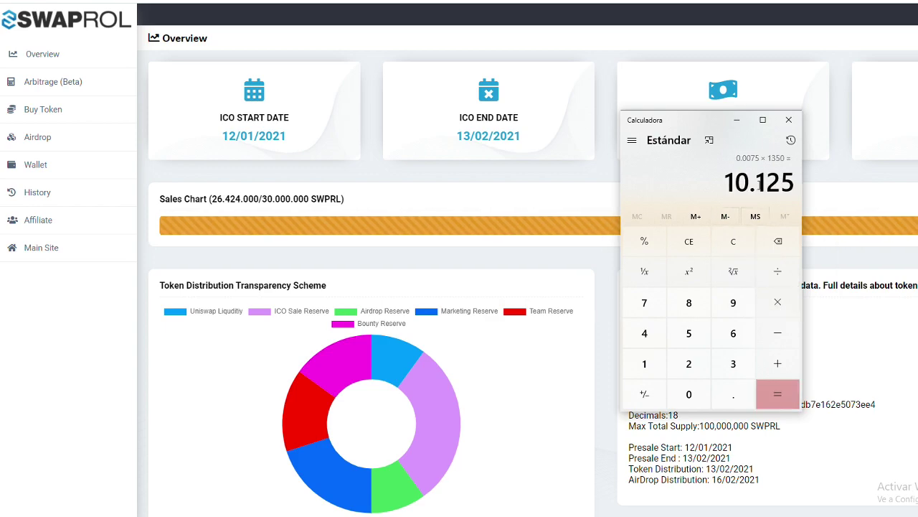
left_click(777, 304)
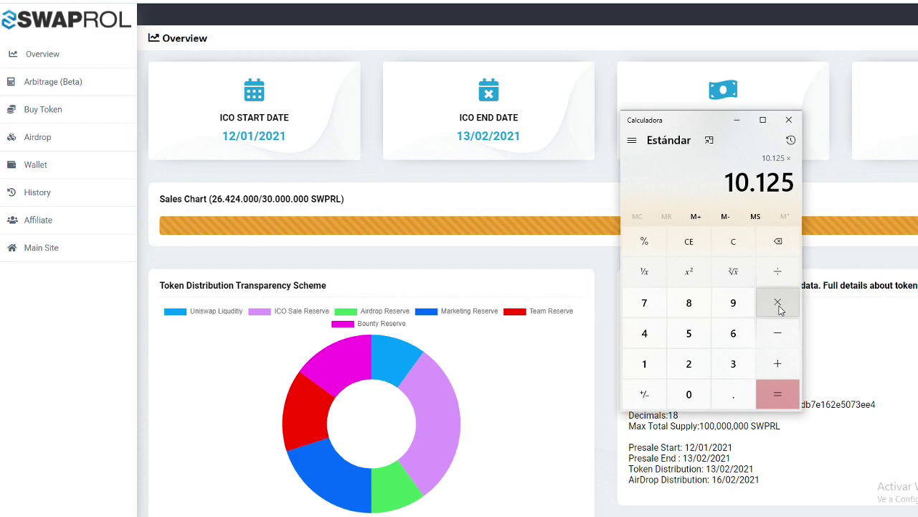
type("5.45")
key("Return")
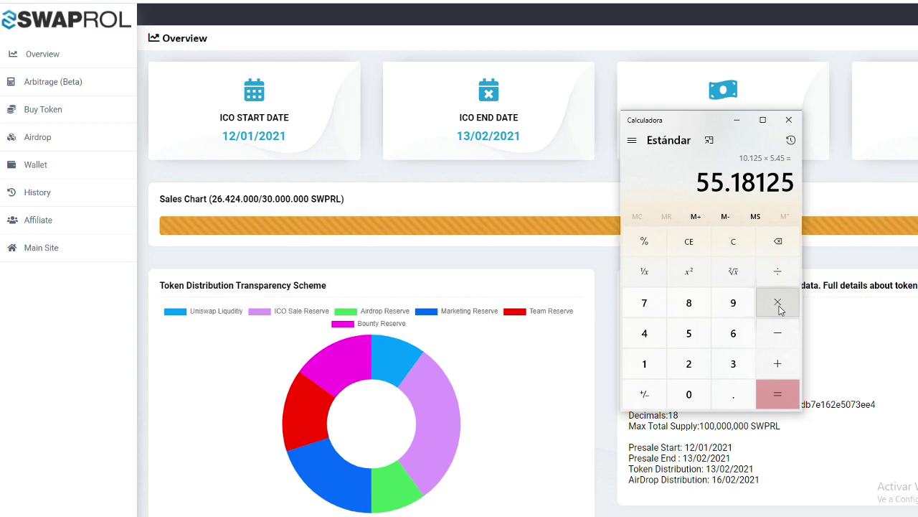
left_click(529, 260)
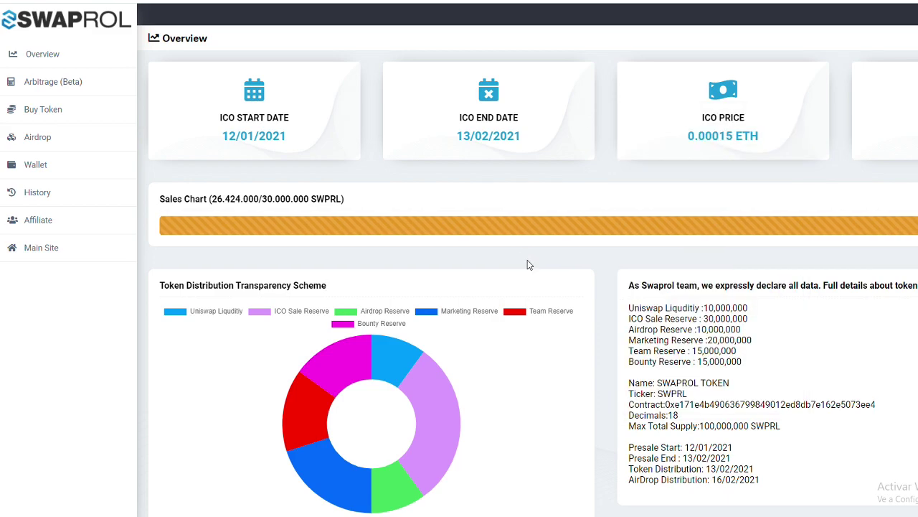